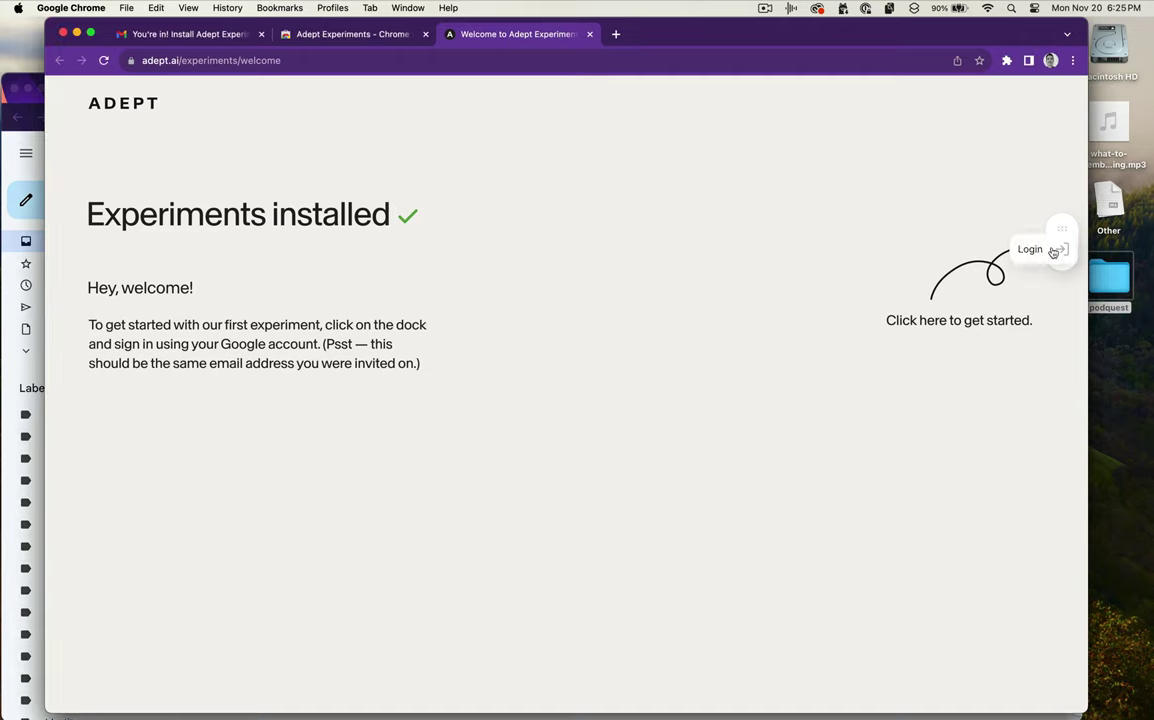
- Sign in to Adept and open the Workflows experiment
click(1060, 250)
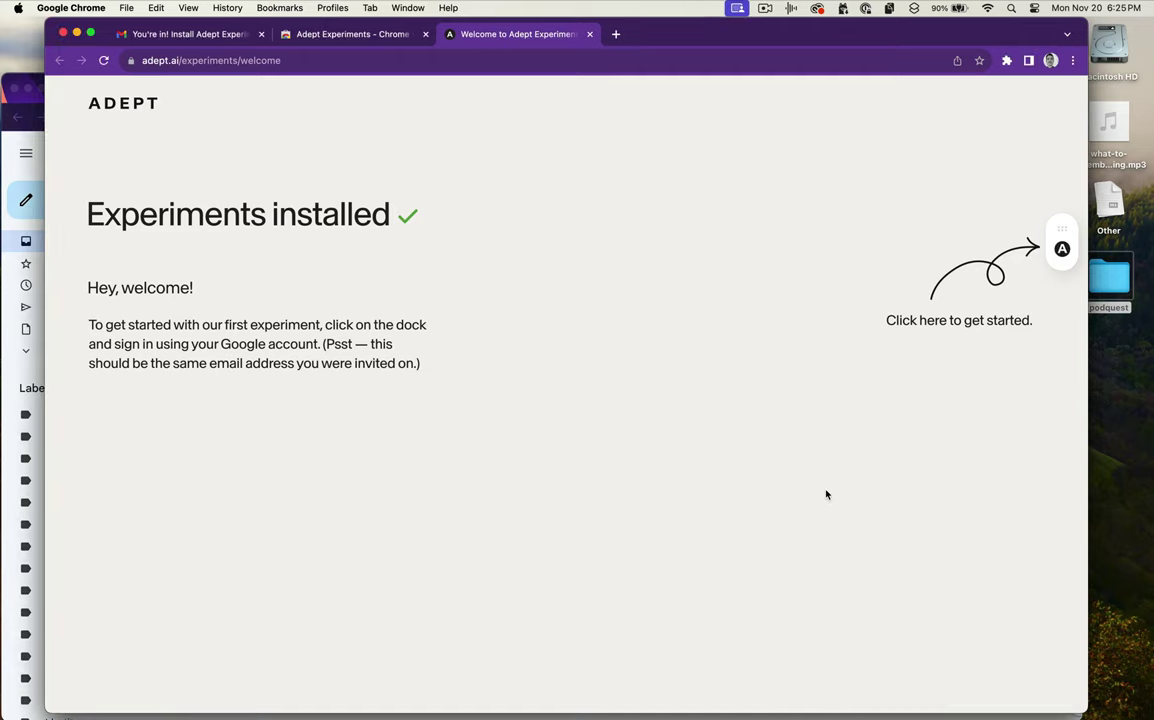
mouse_move(1061, 248)
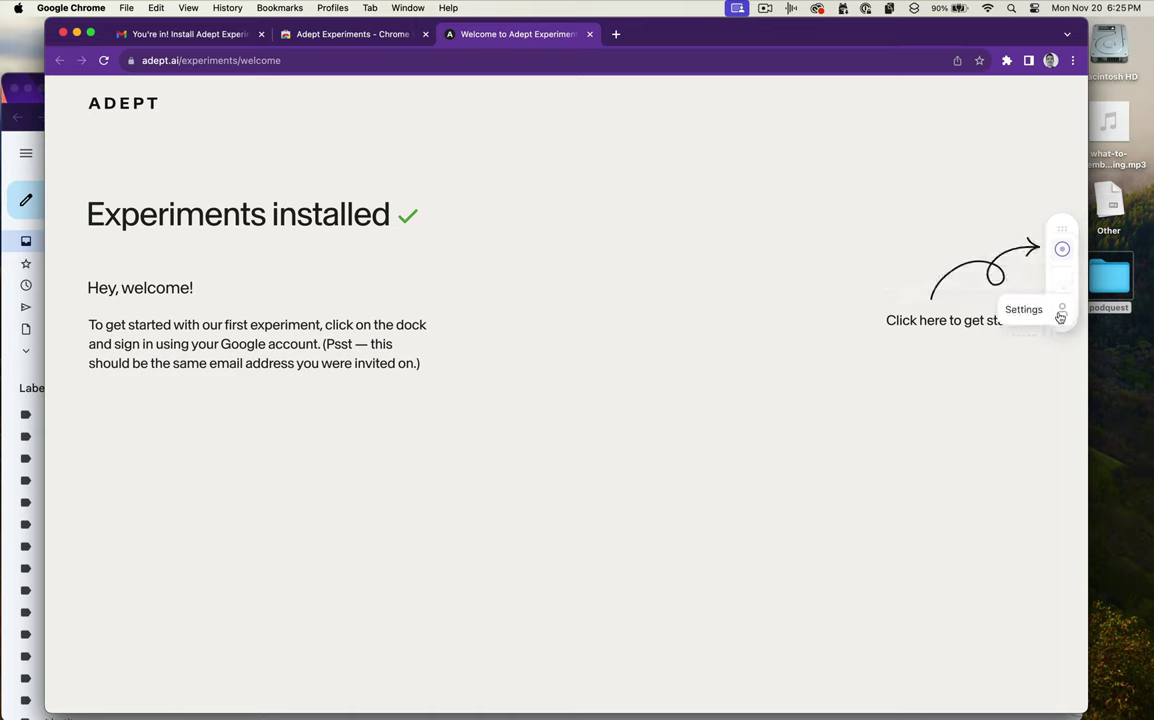
click(1060, 317)
click(1064, 249)
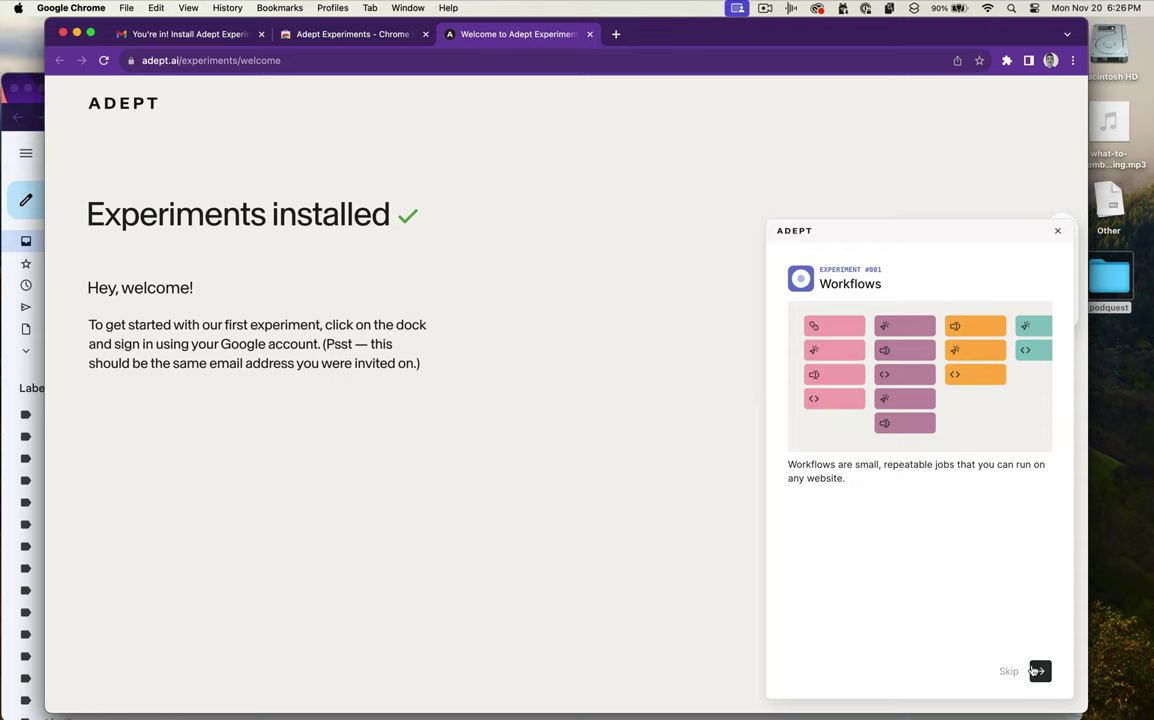
- Click through all the Workflows introduction slides and finish onboarding
click(1038, 672)
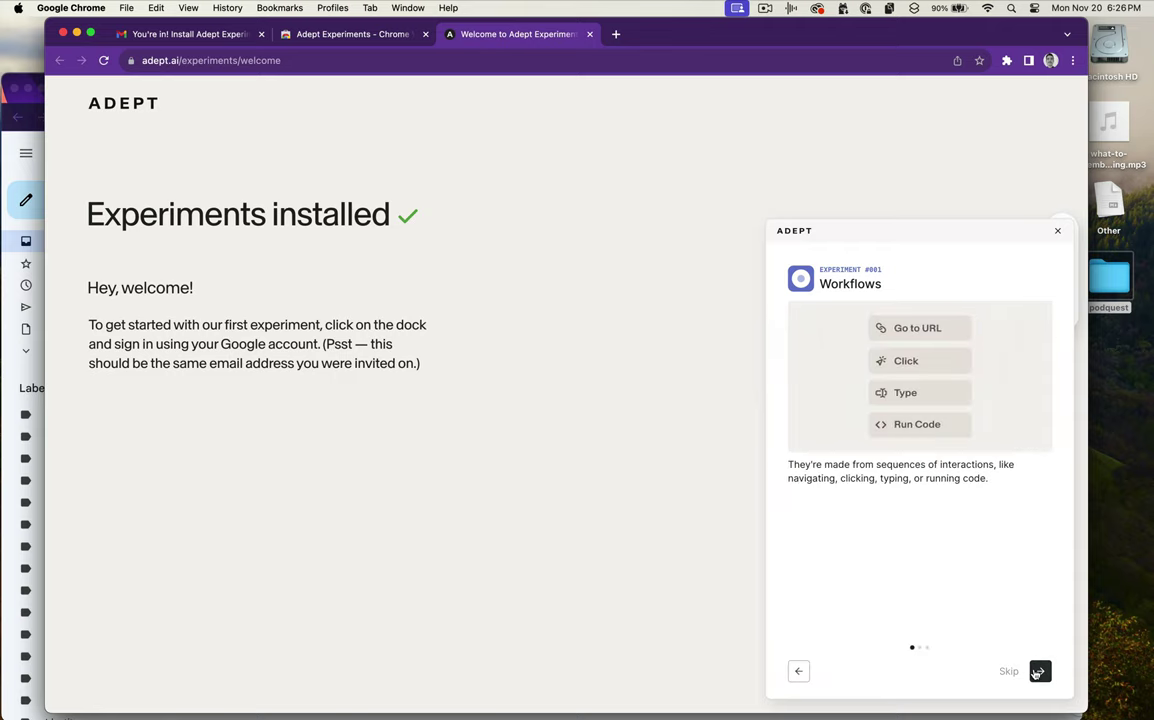
click(1038, 672)
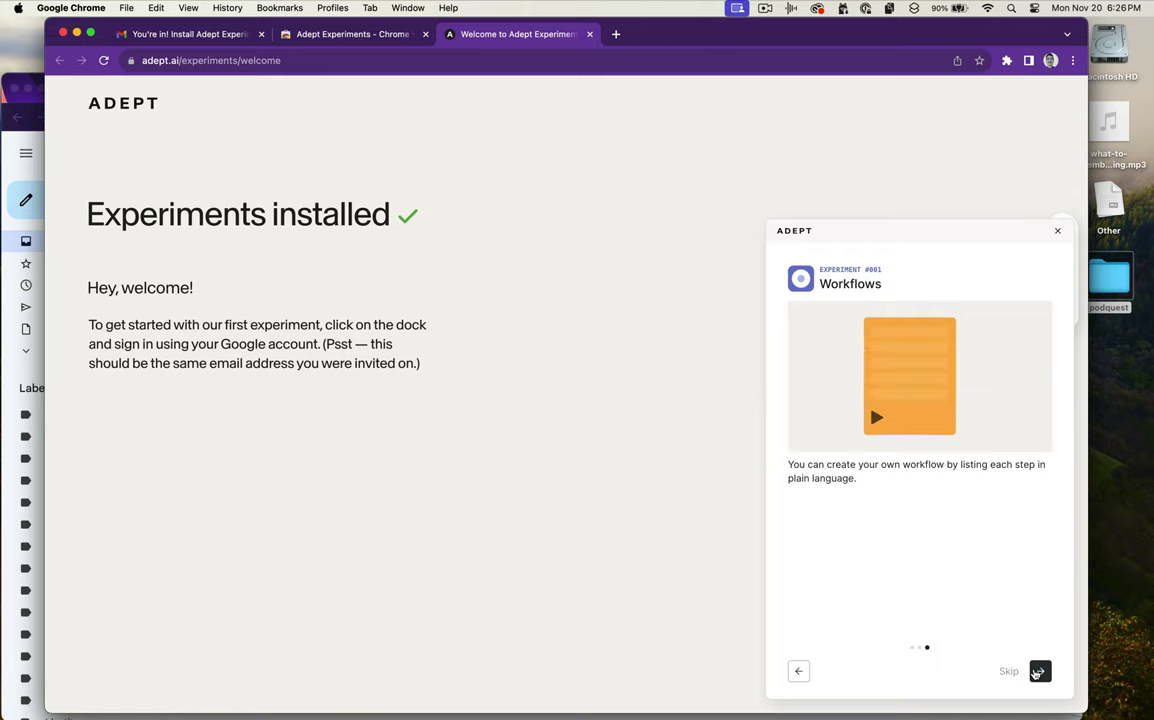
click(1038, 672)
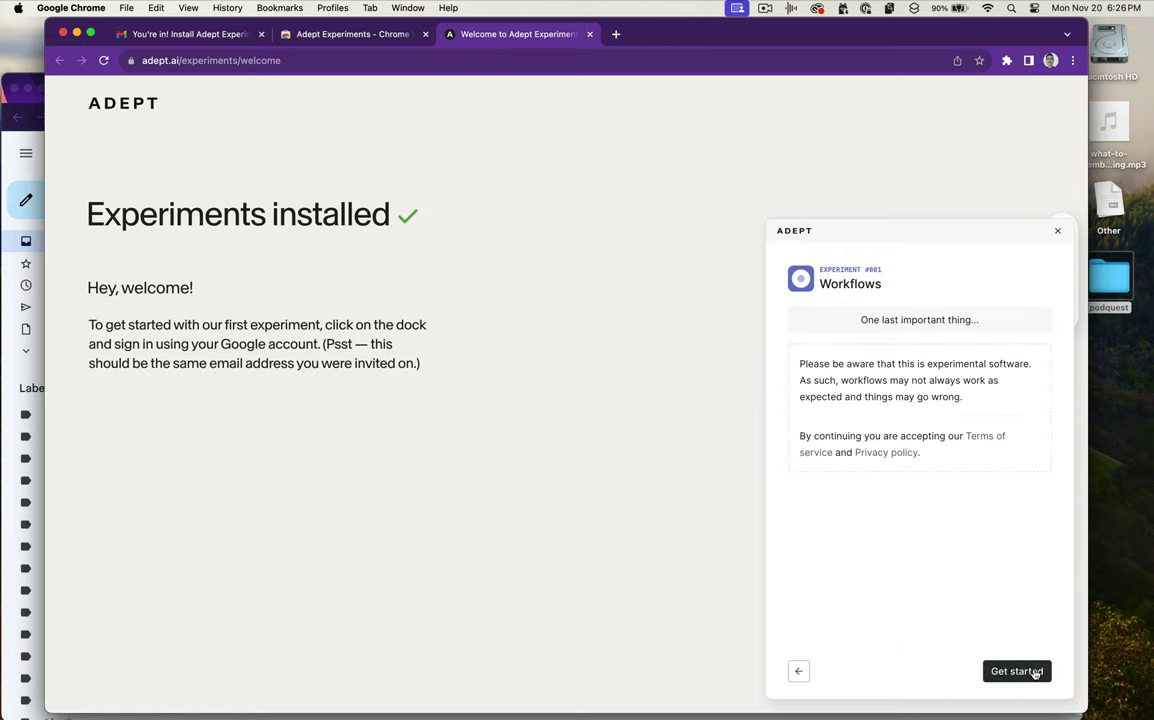
click(1036, 673)
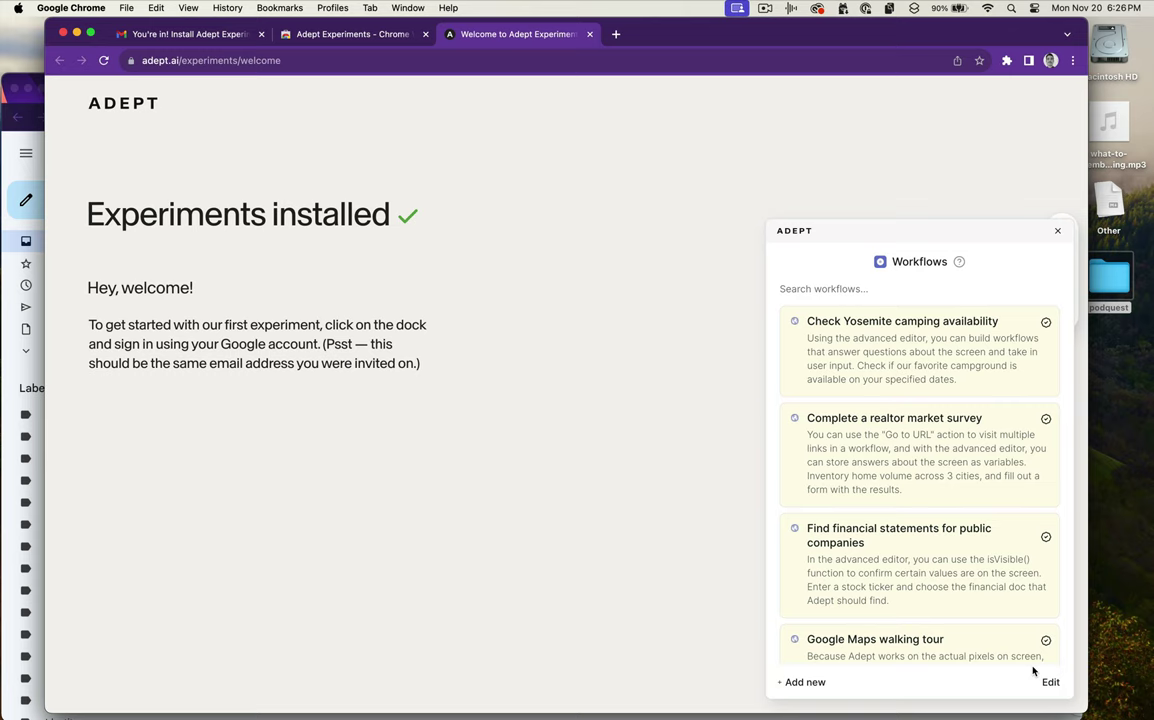
- Run the 'Google Maps walking tour' workflow for Arc de Triomphe to Eiffel Tower directions
scroll(950, 553, down, 5)
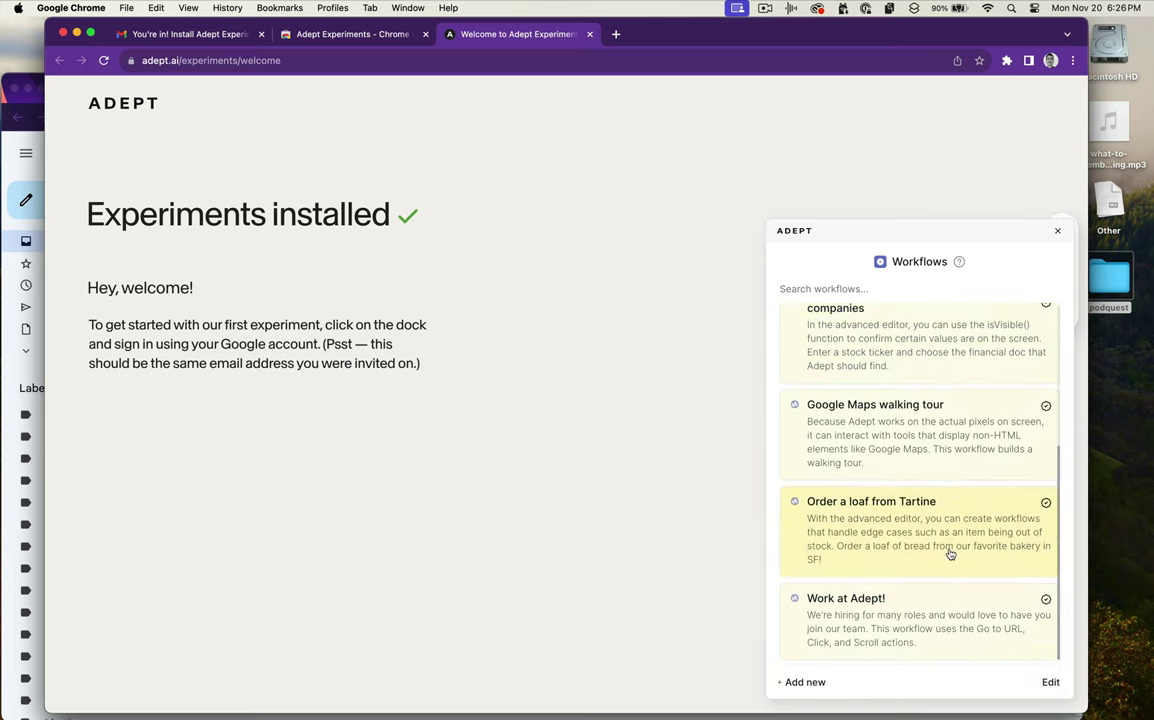
click(940, 536)
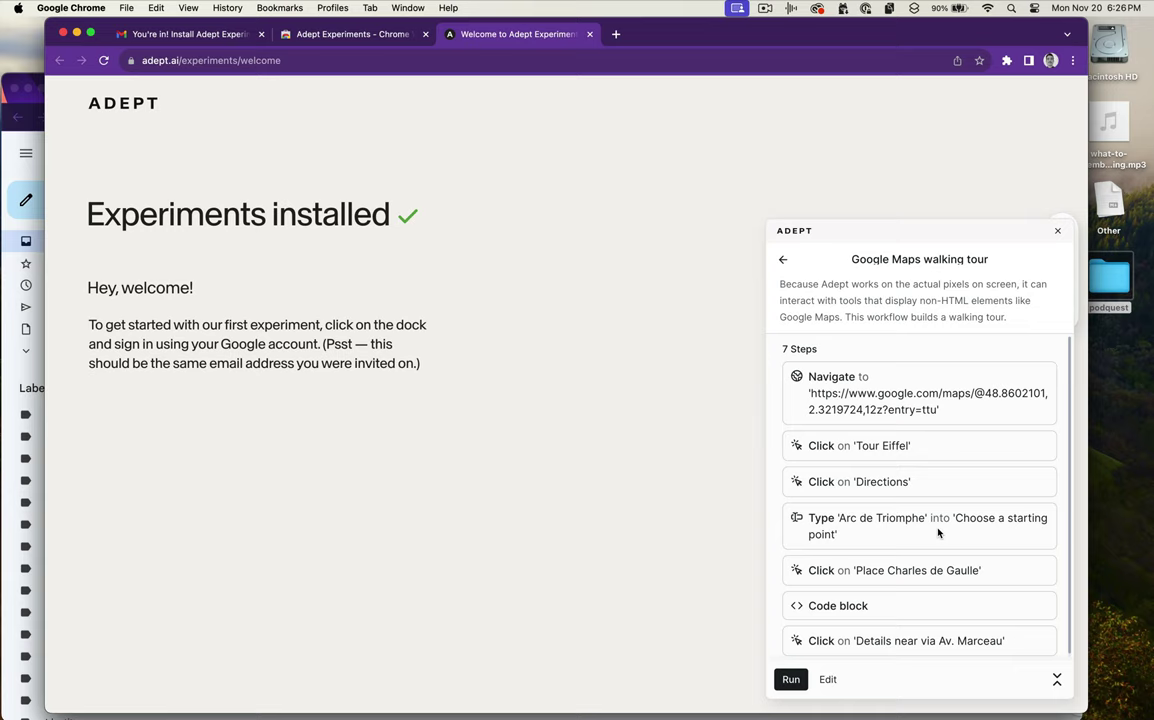
scroll(938, 532, down, 1)
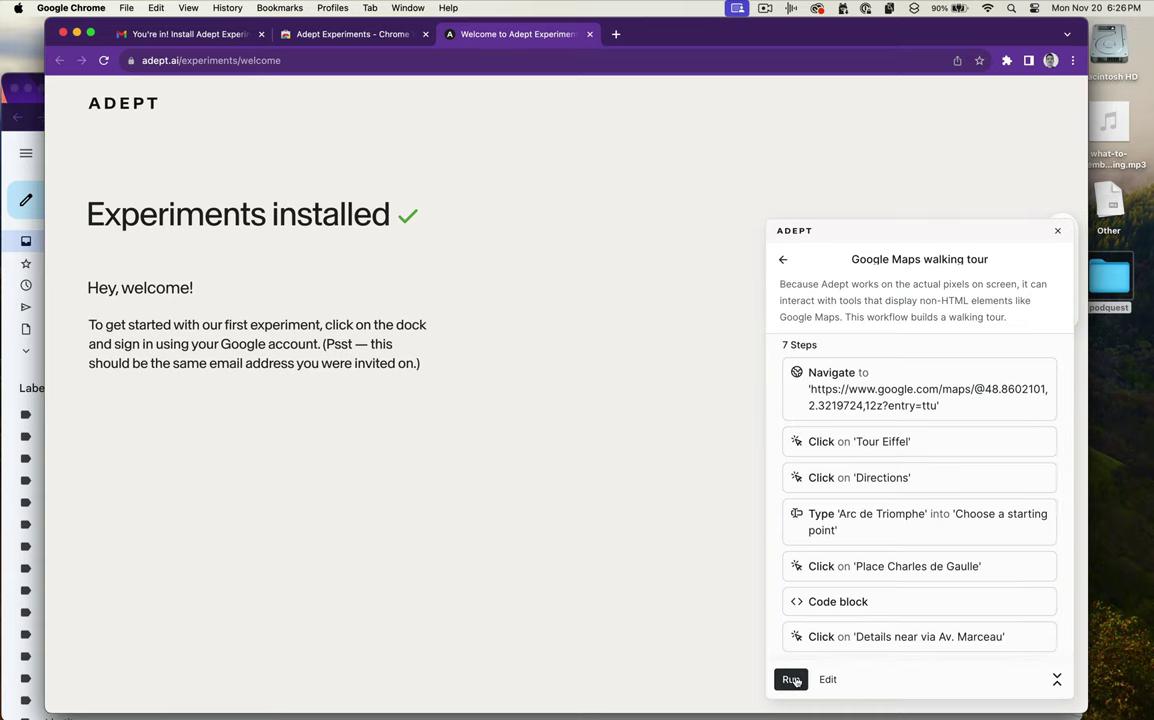
click(791, 680)
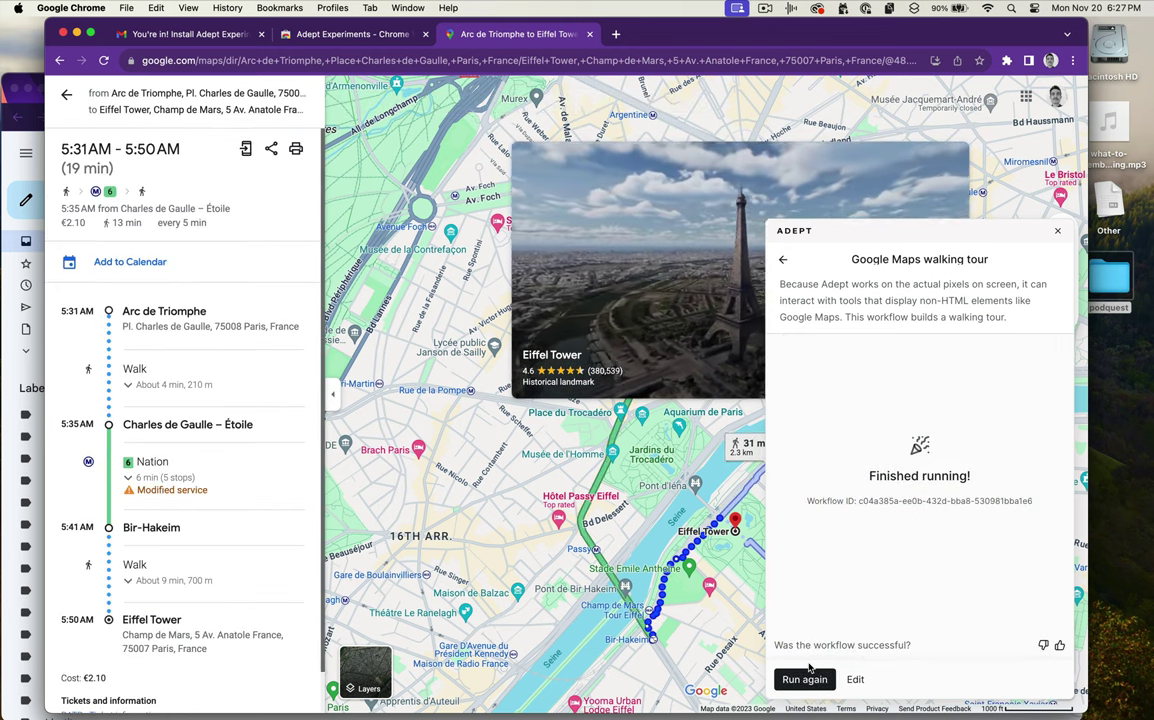
- Run 'Complete a realtor market survey' from the workflow list, then open it for editing
click(783, 259)
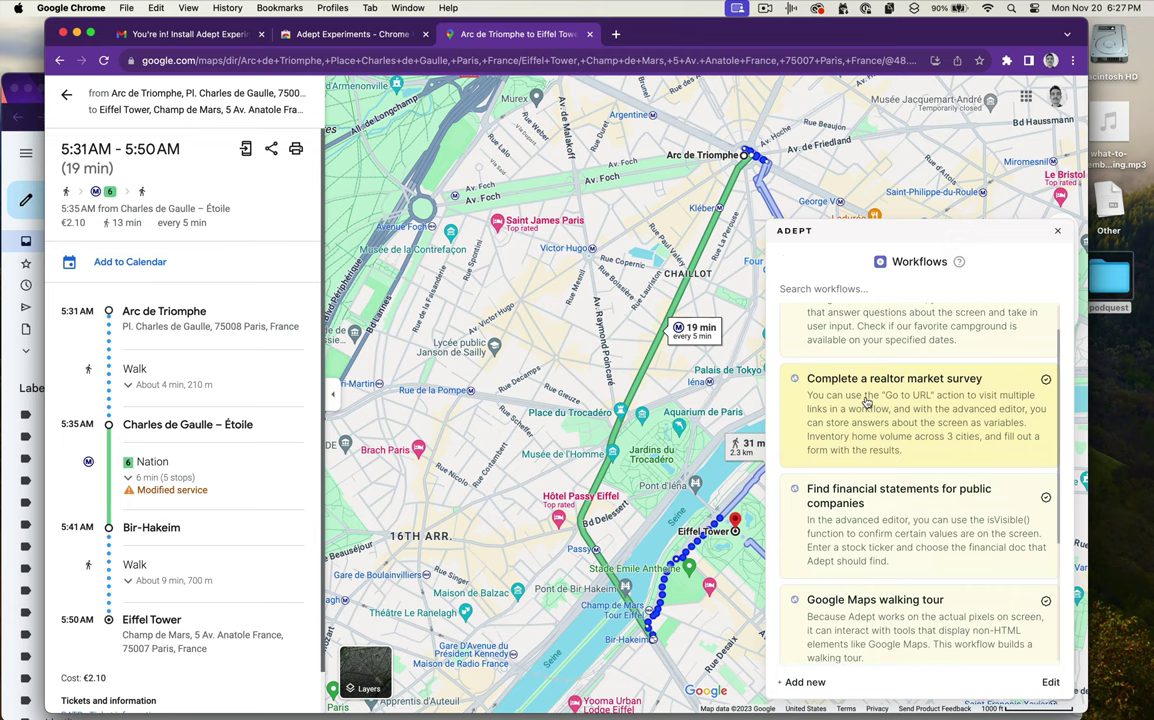
click(866, 400)
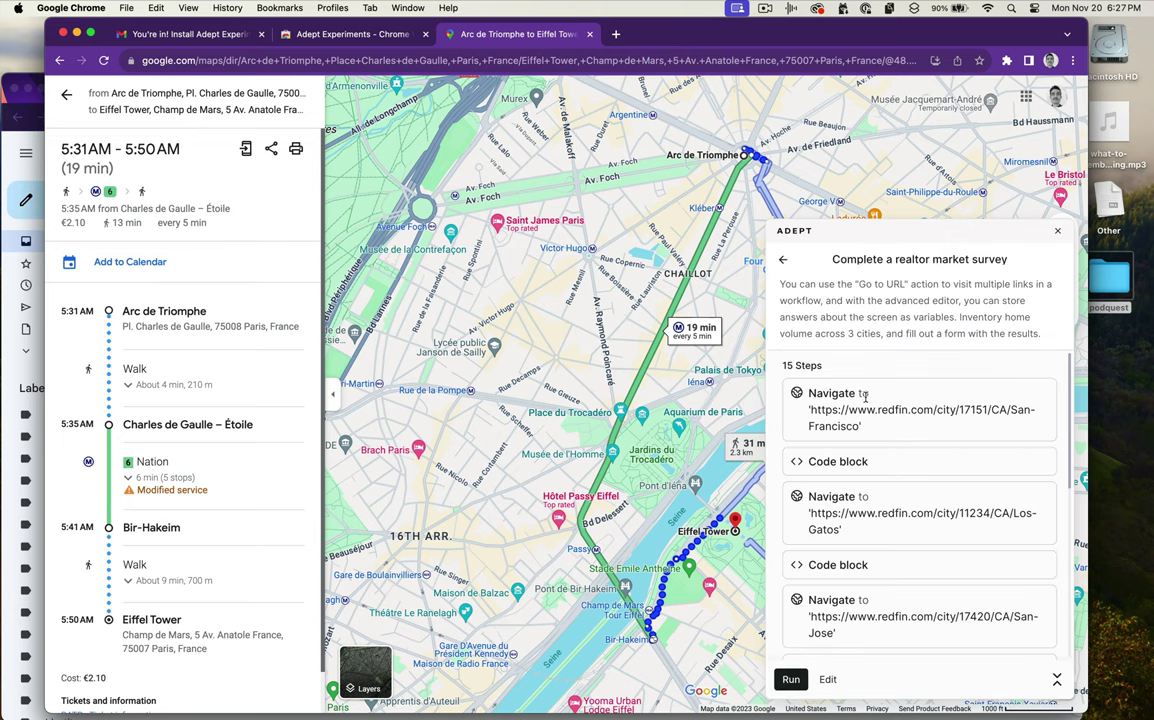
click(792, 679)
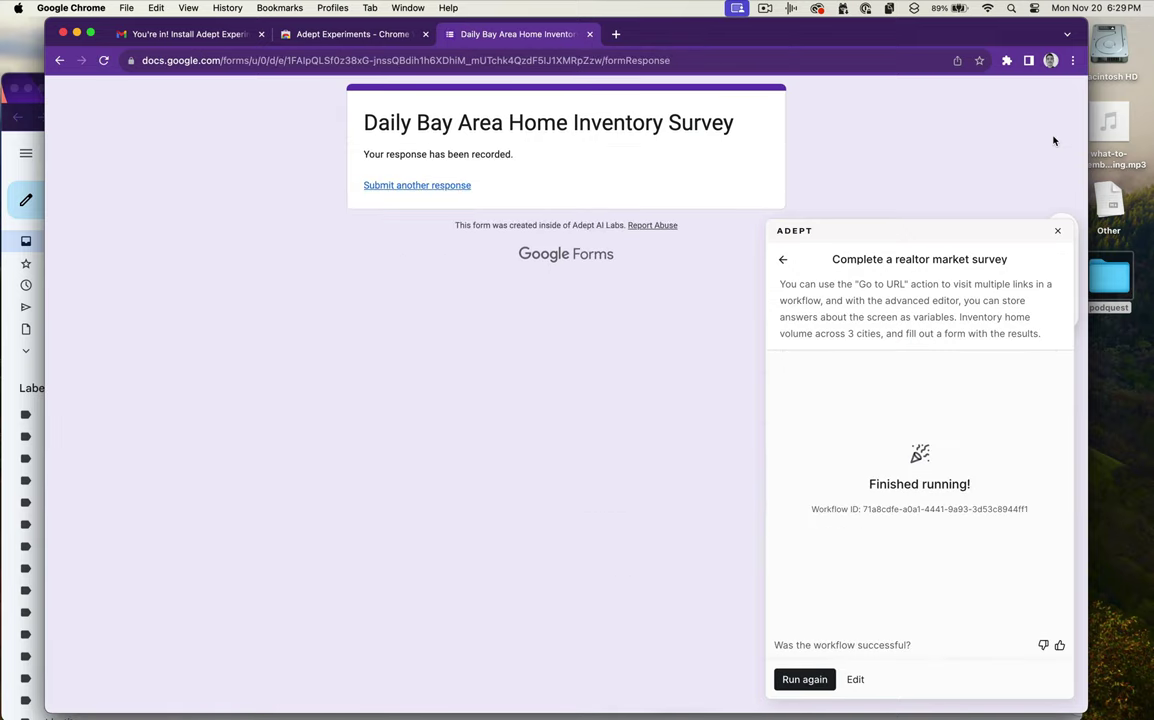
click(783, 261)
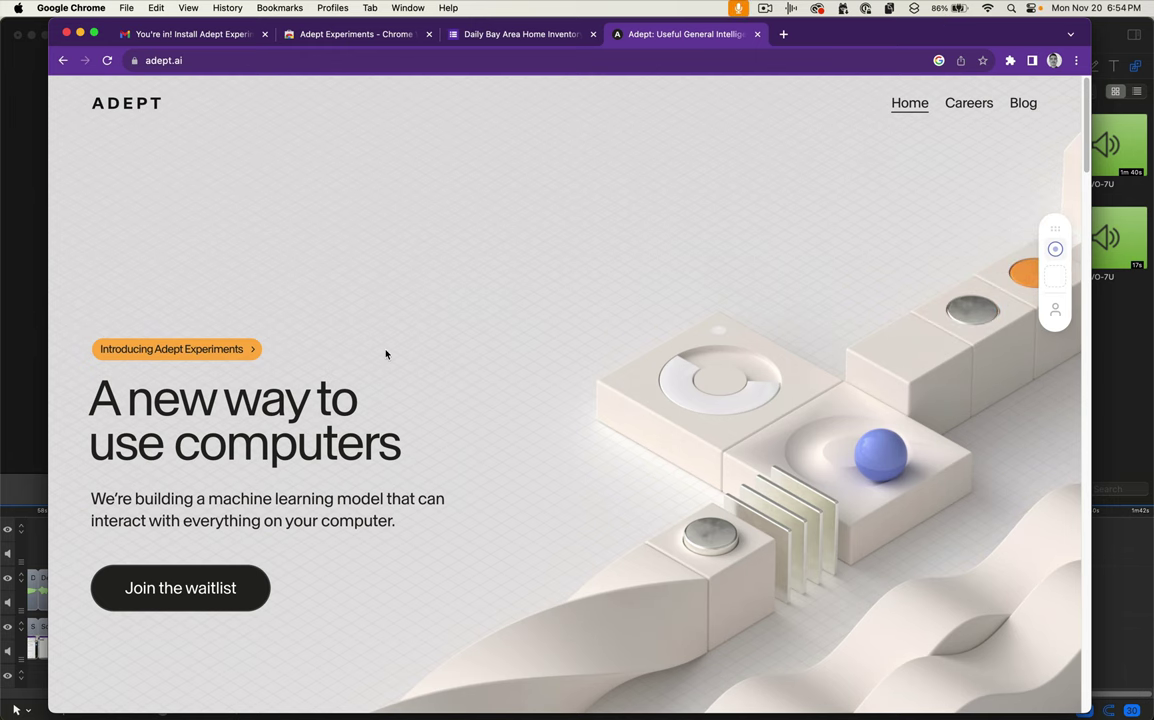
scroll(386, 354, down, 5)
scroll(386, 355, down, 5)
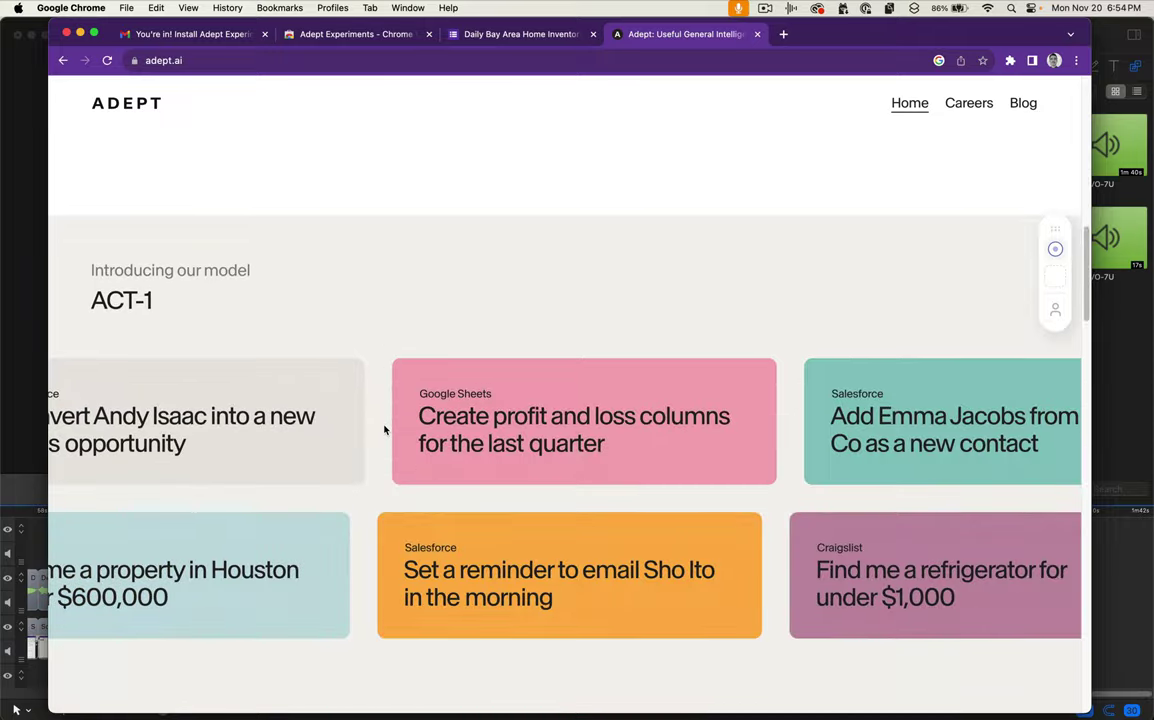
scroll(384, 430, down, 5)
scroll(384, 430, up, 4)
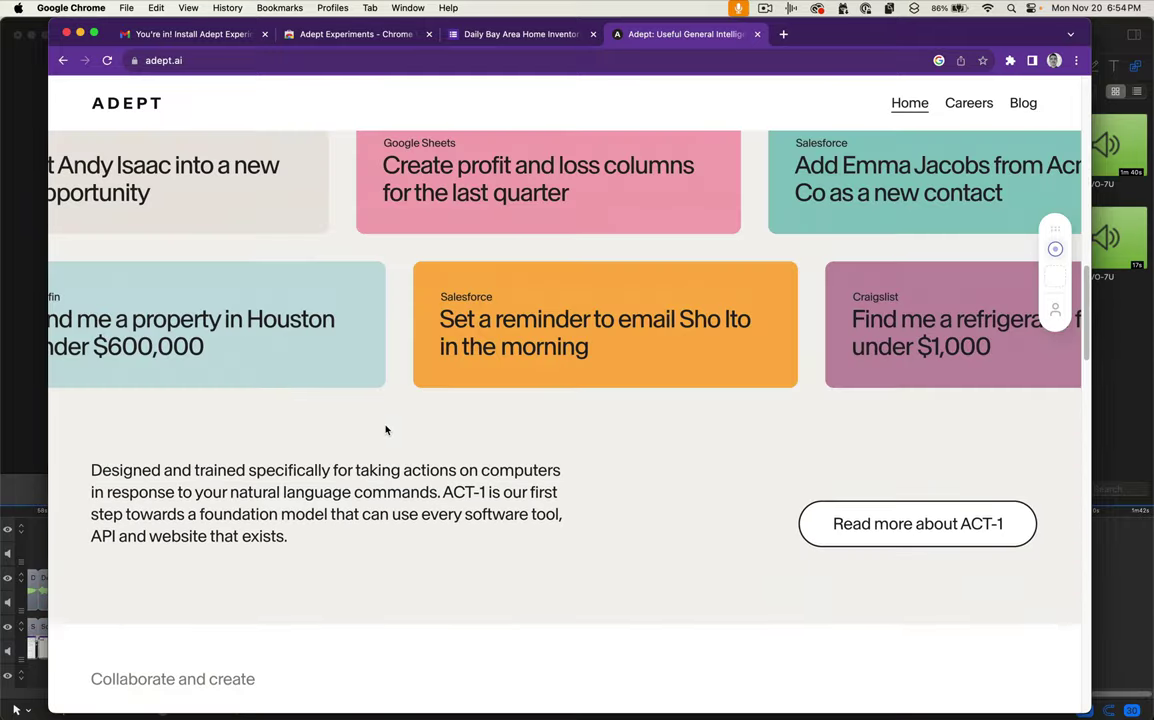
scroll(385, 430, down, 15)
scroll(386, 430, down, 5)
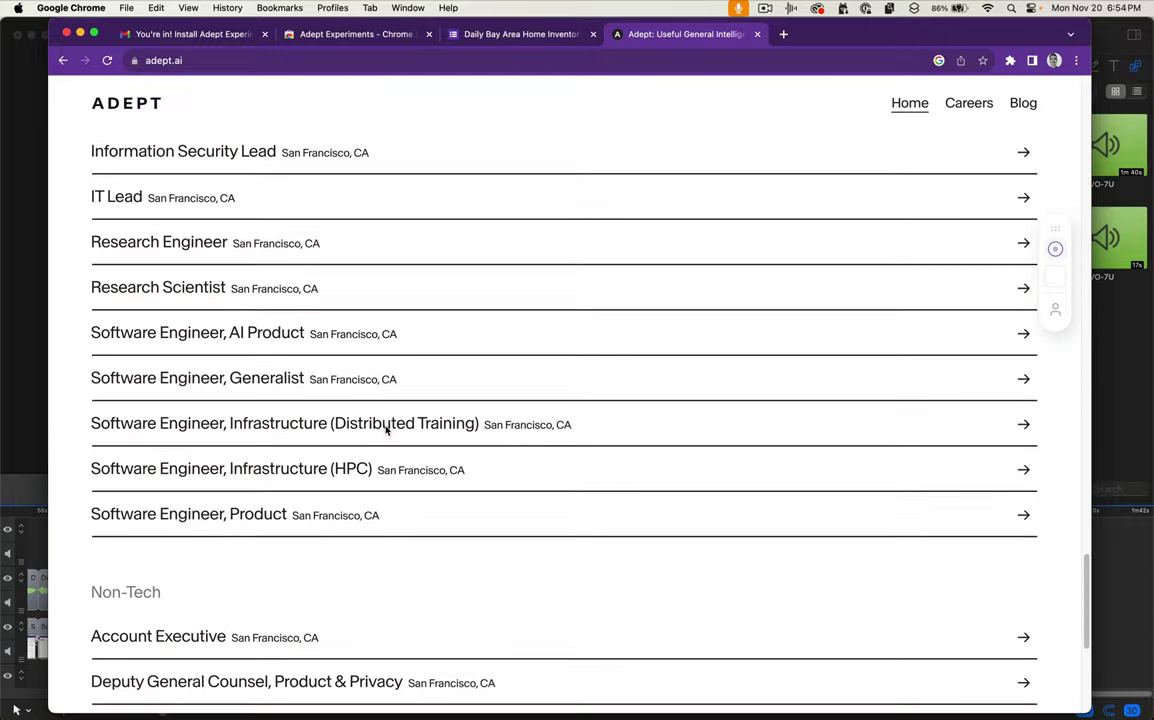
scroll(386, 432, up, 20)
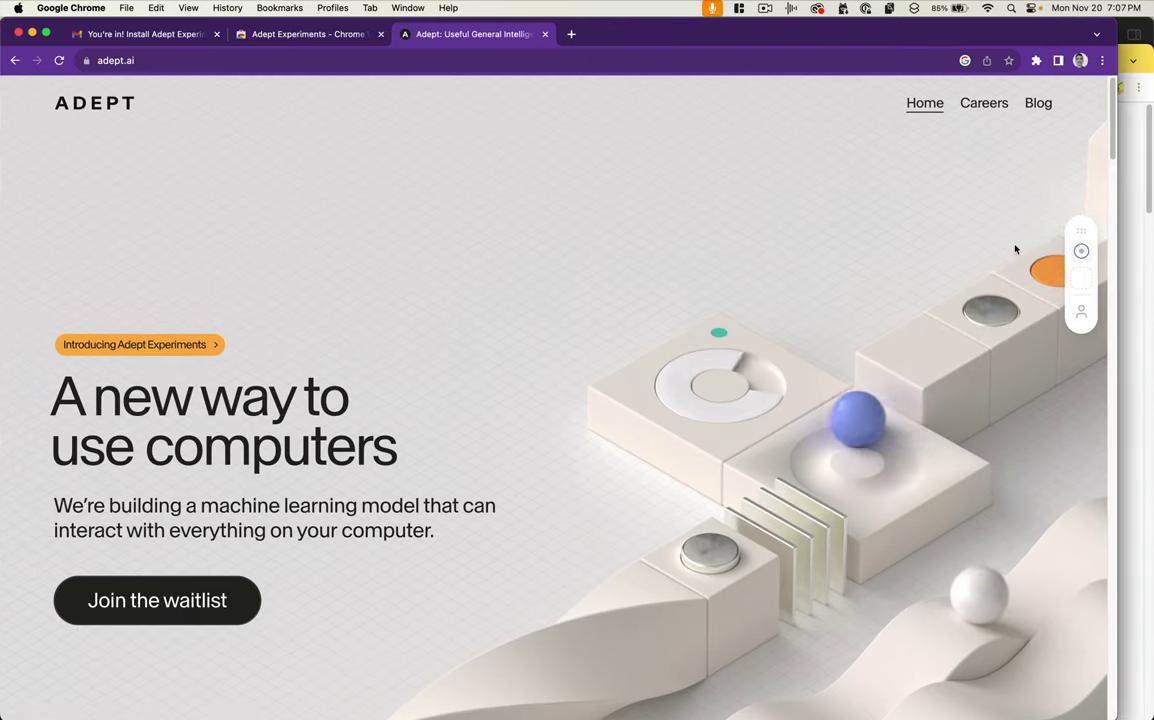
- Create a new workflow named 'Podquest Transcription' and begin adding its first step
click(1082, 252)
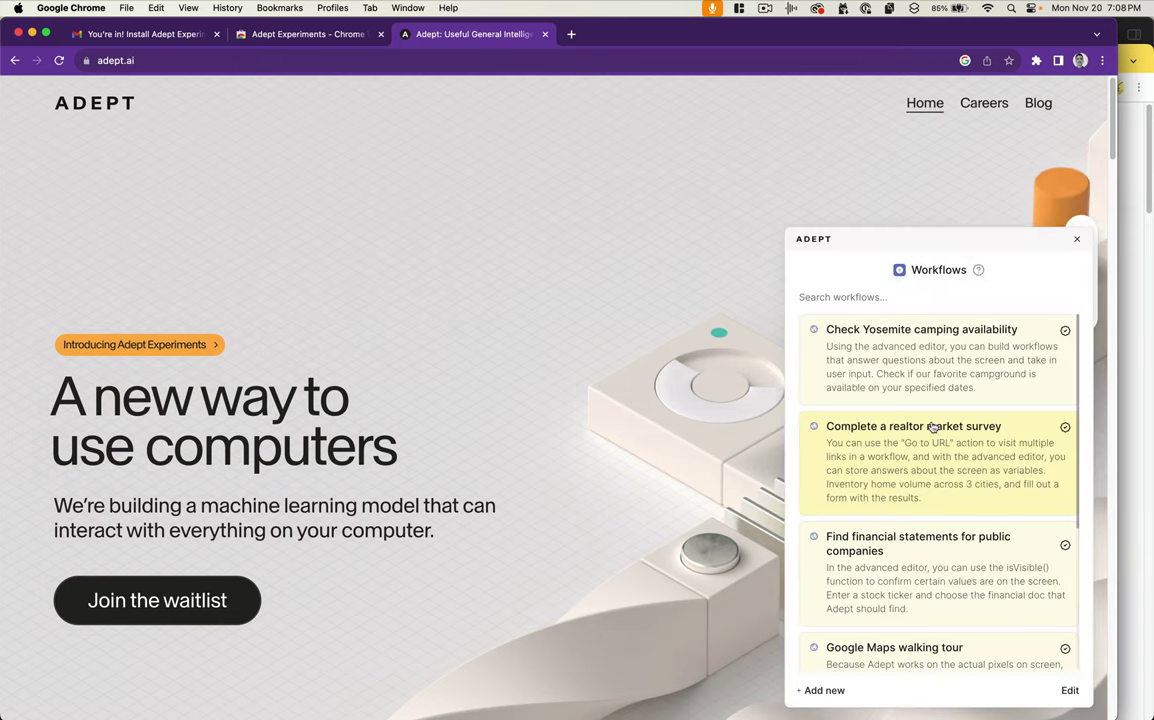
click(820, 690)
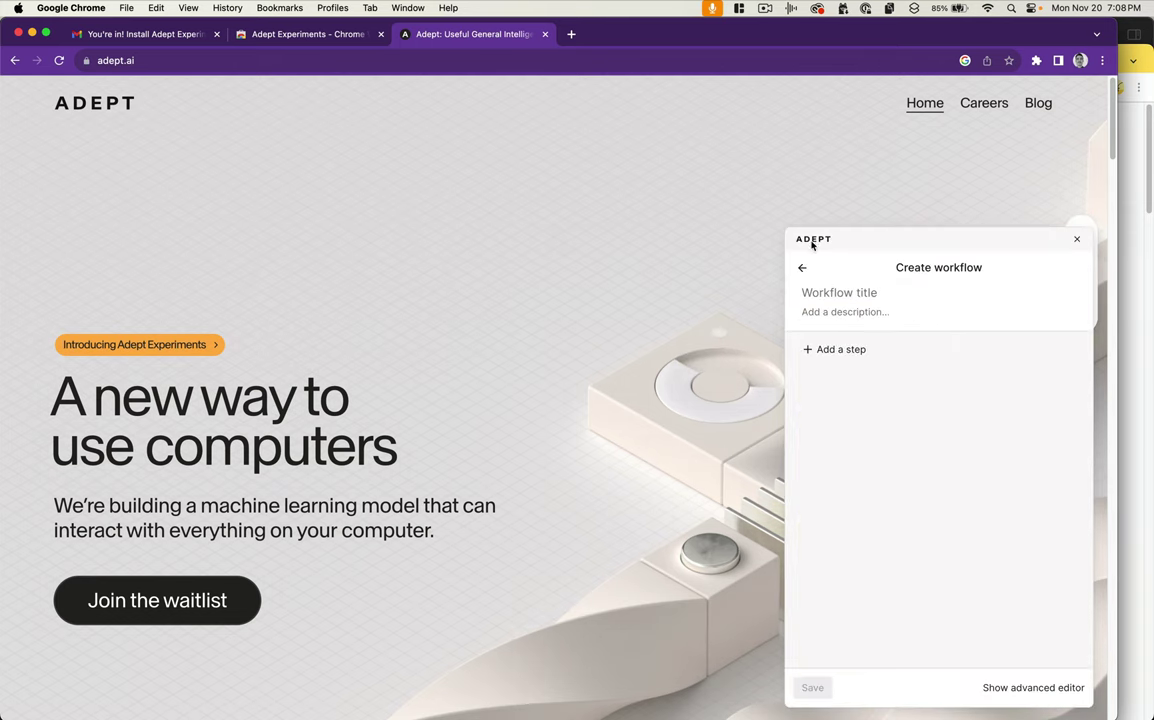
text(Podques)
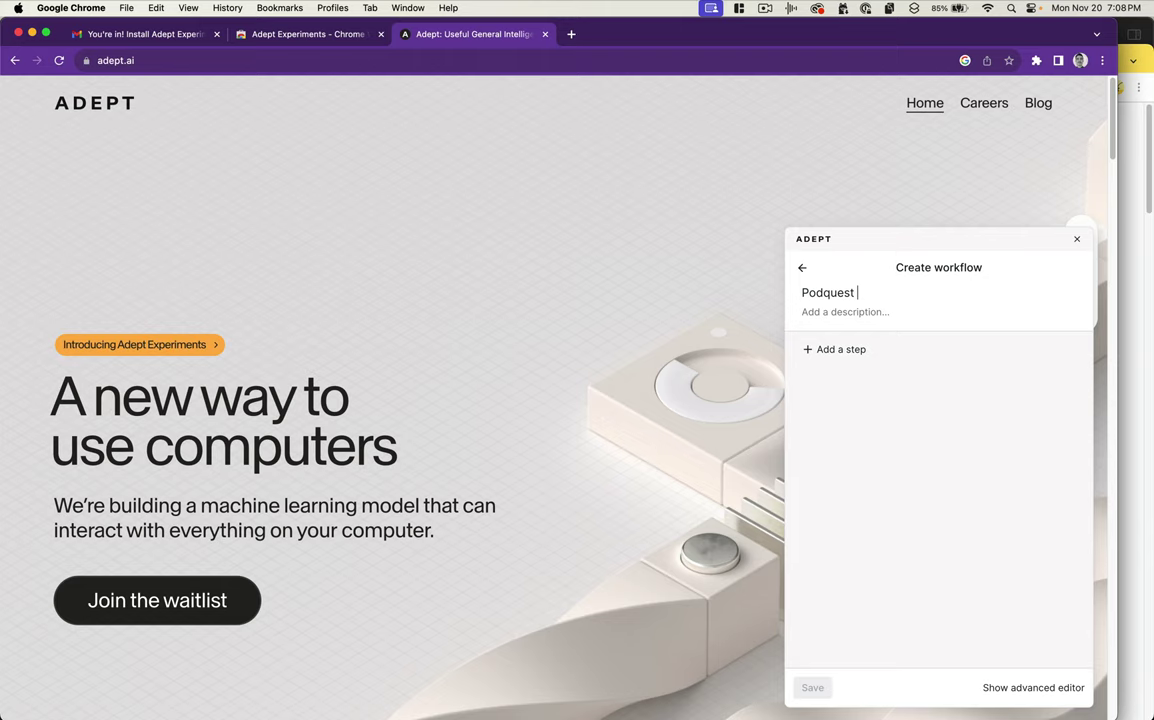
text(Tr)
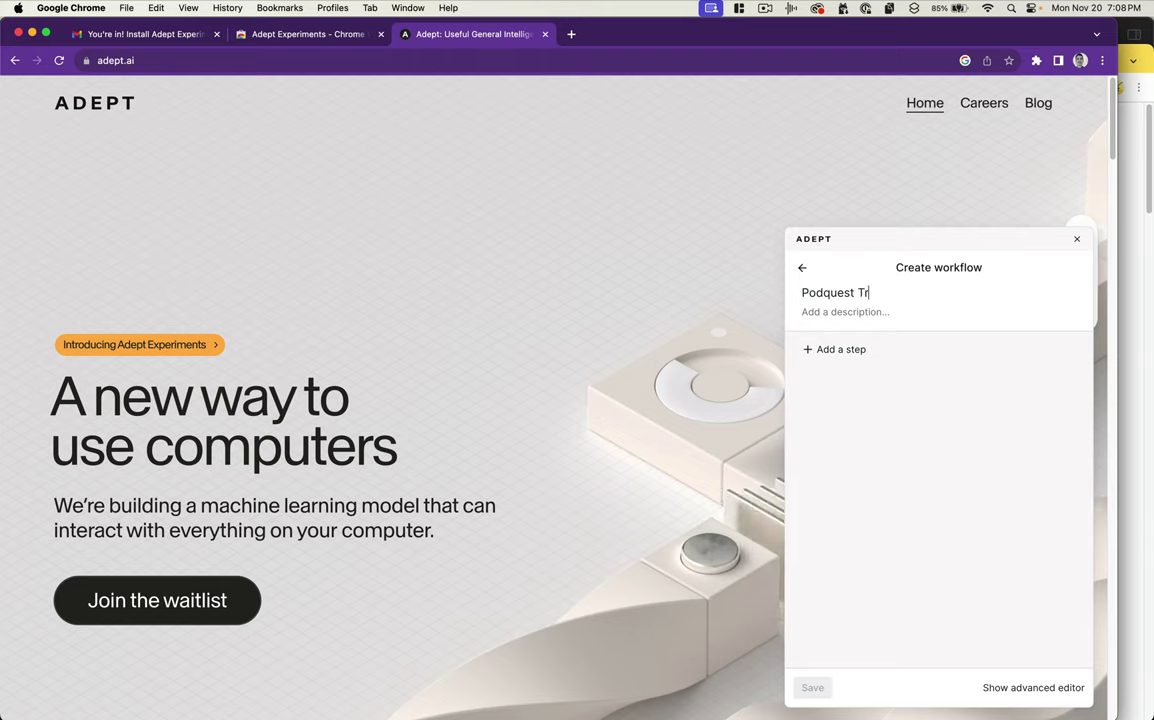
text(anscription)
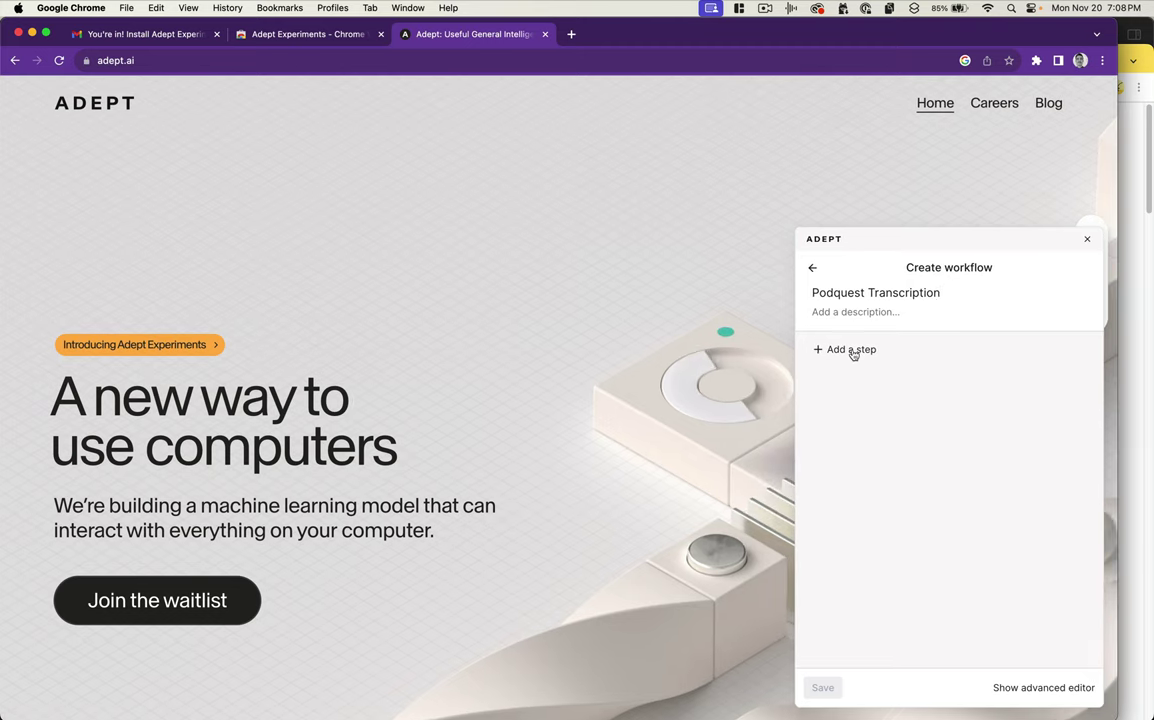
click(852, 348)
- Add a Go to URL step with the Chartable Spotify US top-podcasts chart URL, then a Click step
click(840, 437)
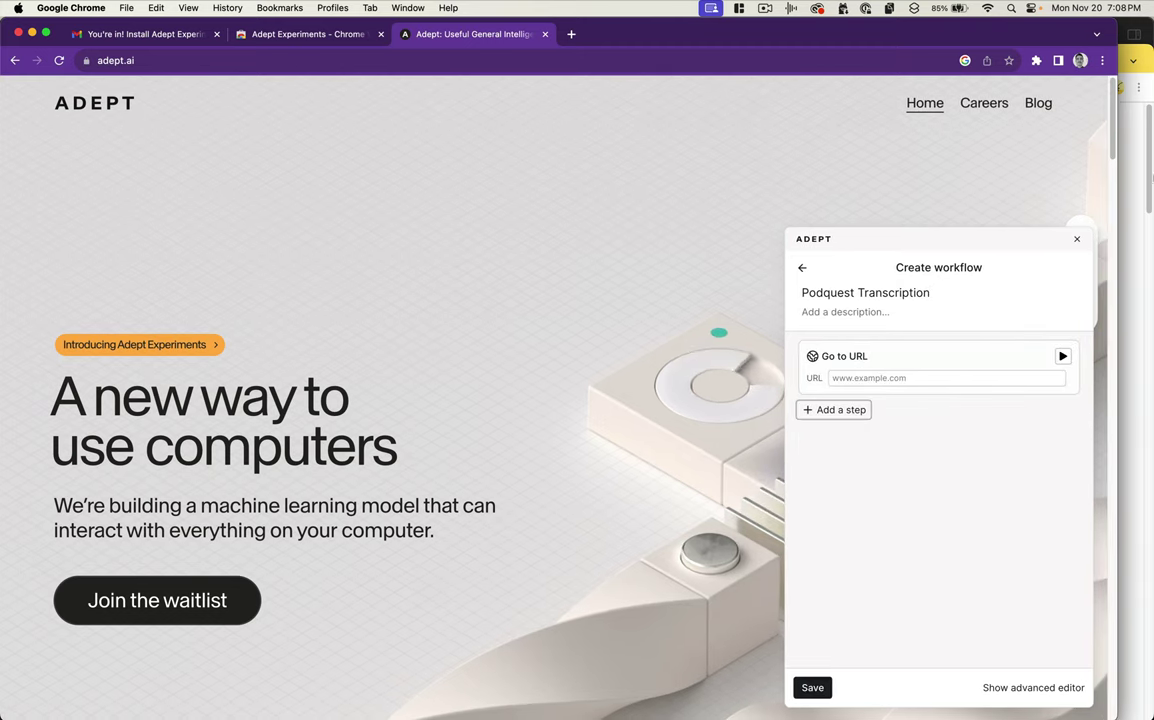
click(1149, 162)
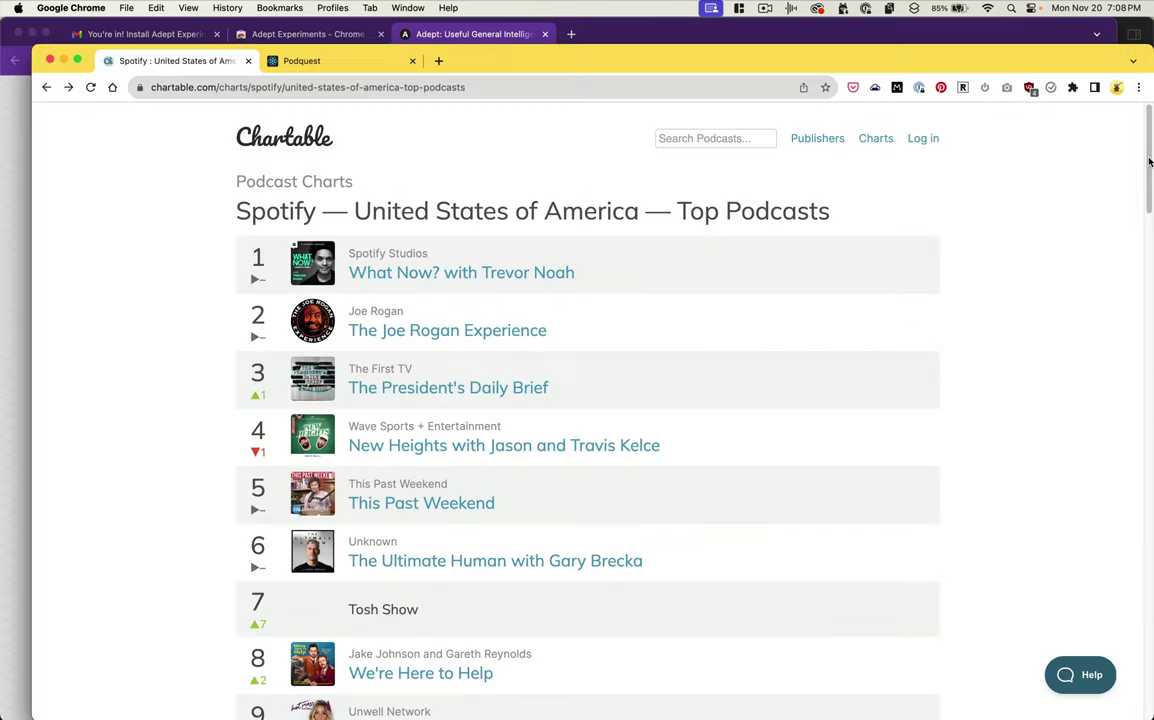
click(246, 89)
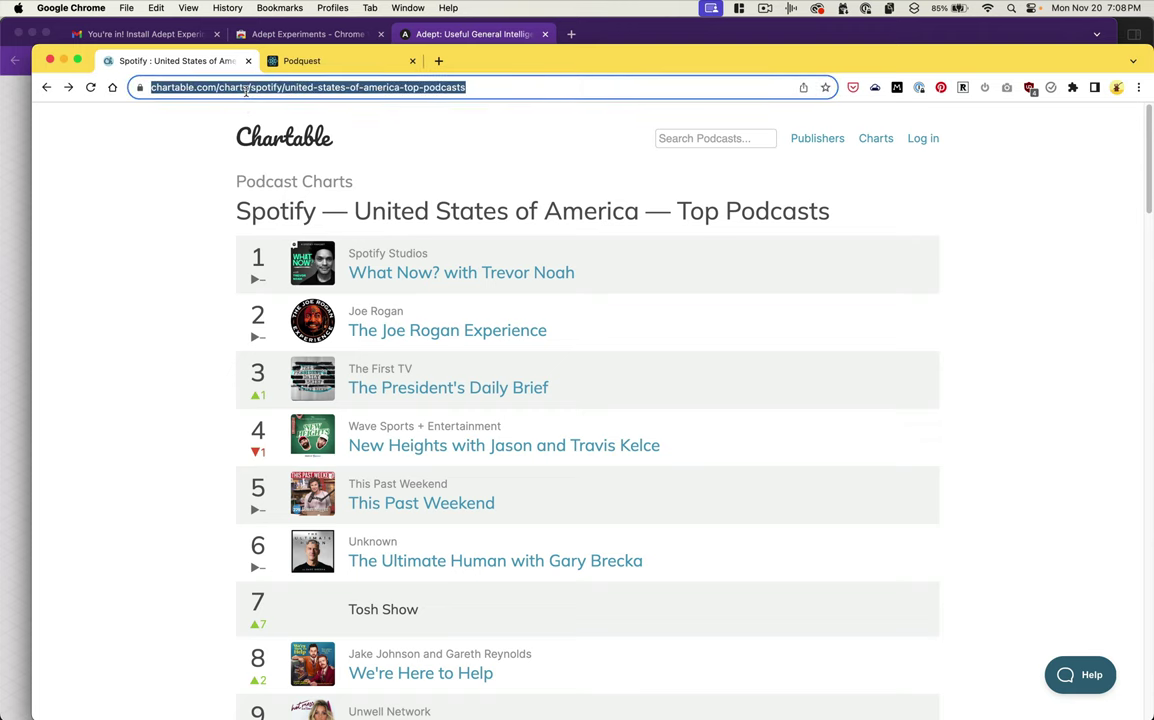
click(23, 155)
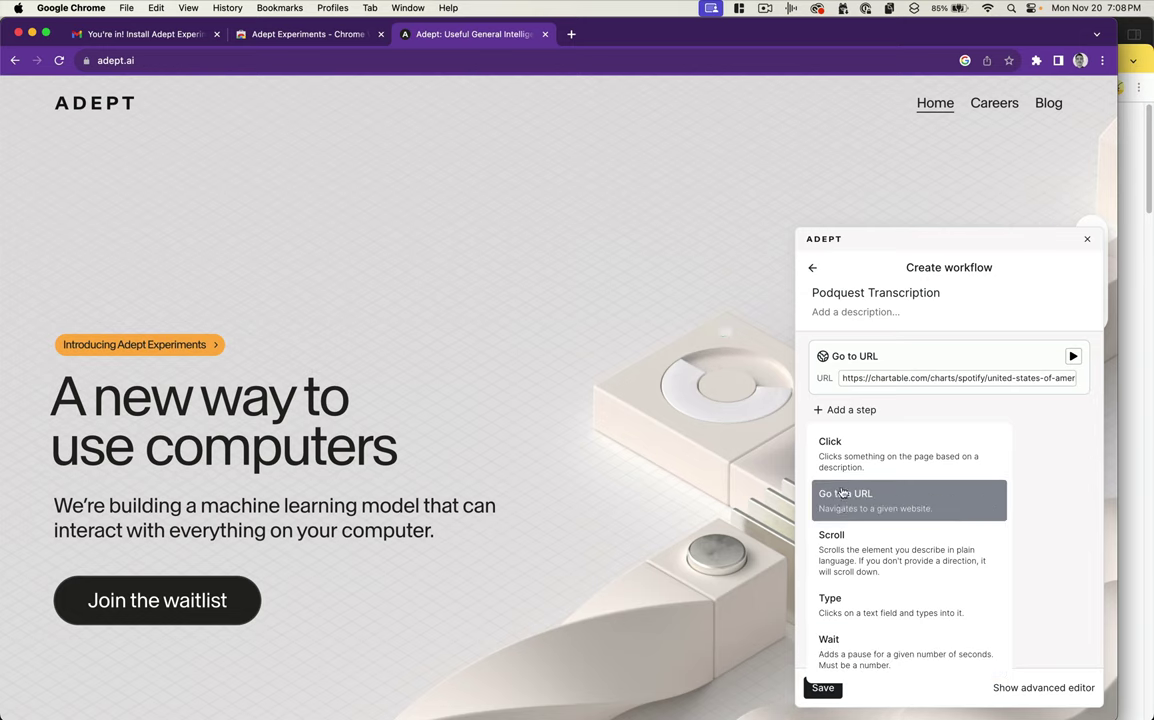
click(838, 452)
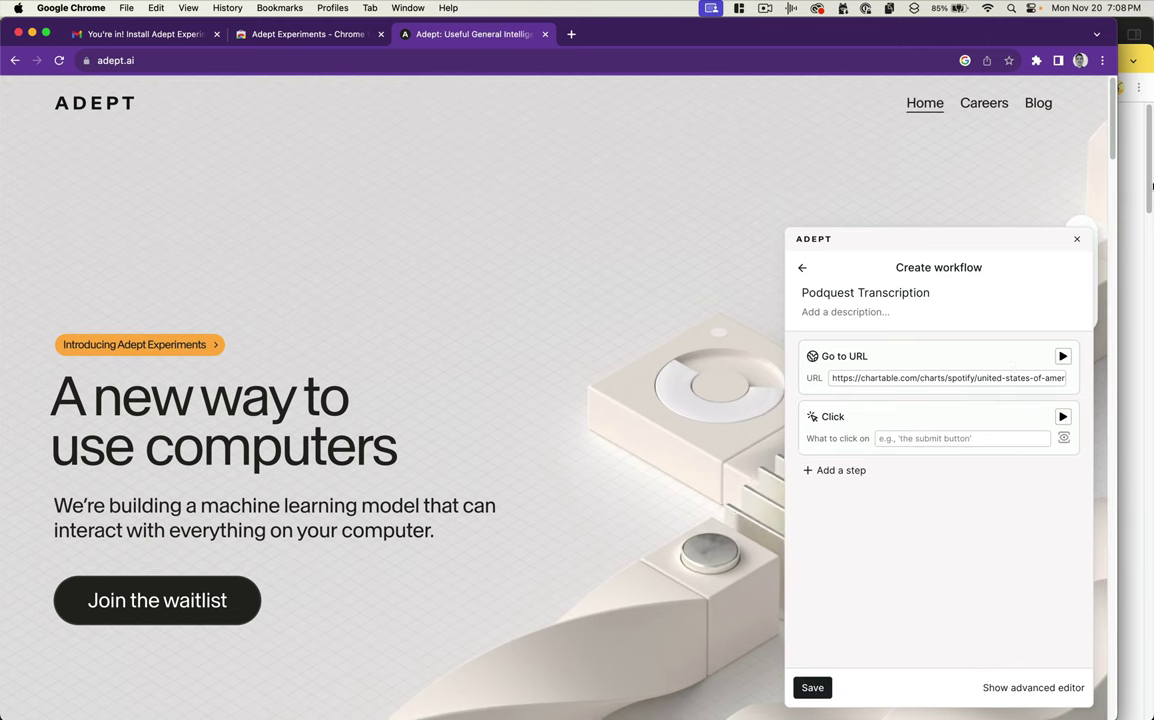
click(1150, 185)
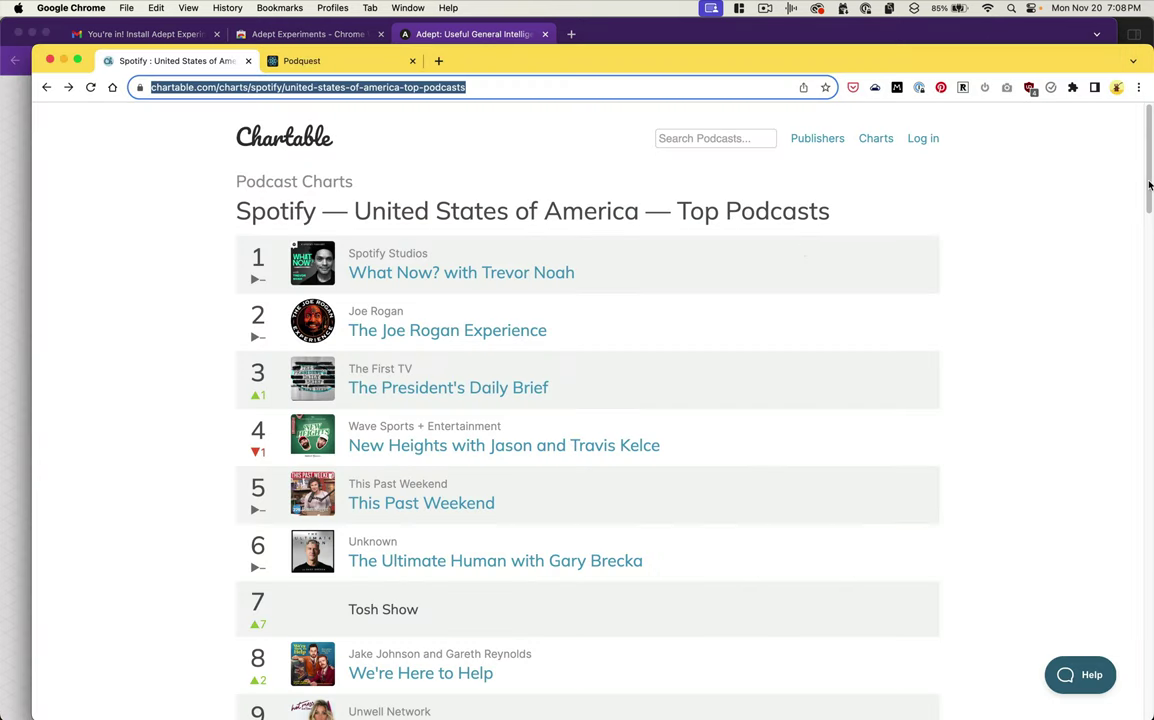
click(436, 37)
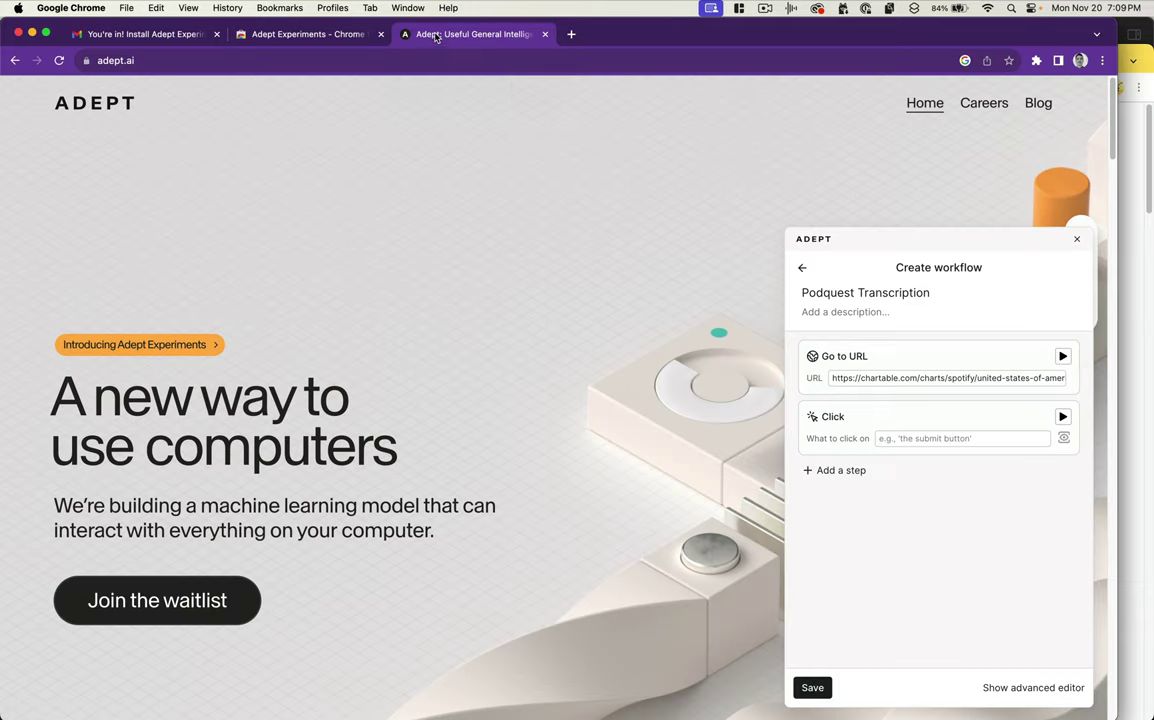
- Set the Click target to the first link under 'Spotify — United States of America — Top Podcasts'
click(943, 440)
text(the first link on the p)
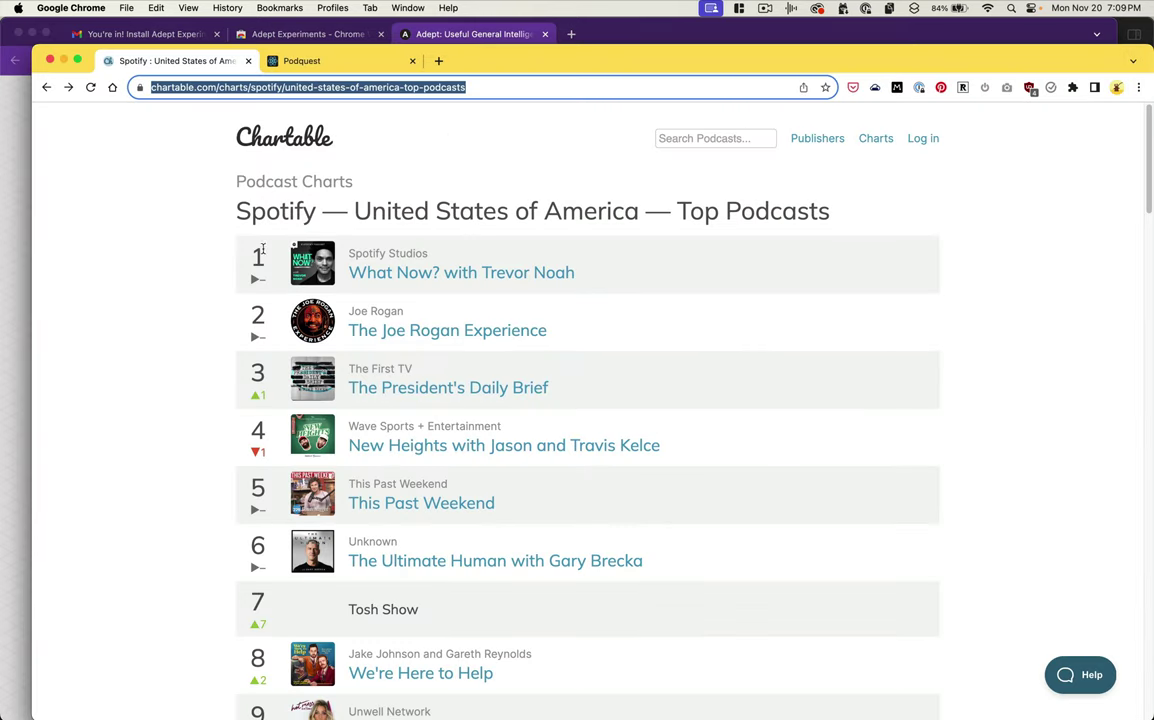
key(super+grave)
text(age underneath the heading 'Spotify — United States of America — Top Podcasts')
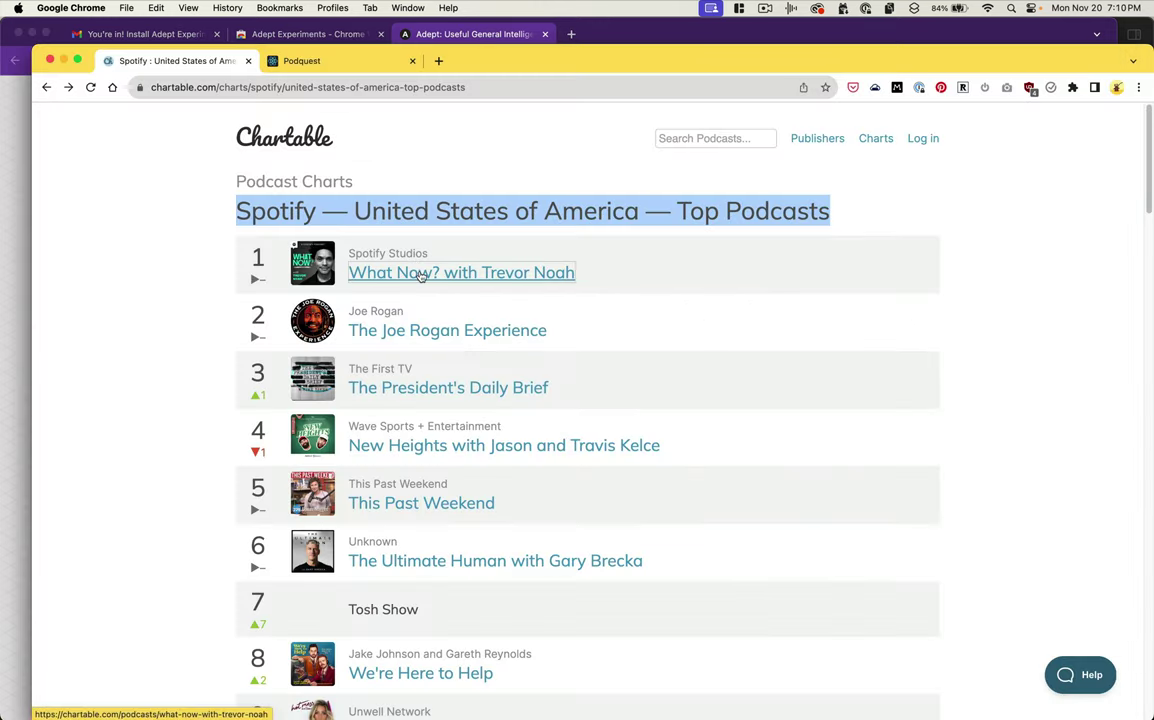
- Check the What Now? with Trevor Noah page on Chartable and describe the next target as 'link titled "RSS feed"'
click(421, 273)
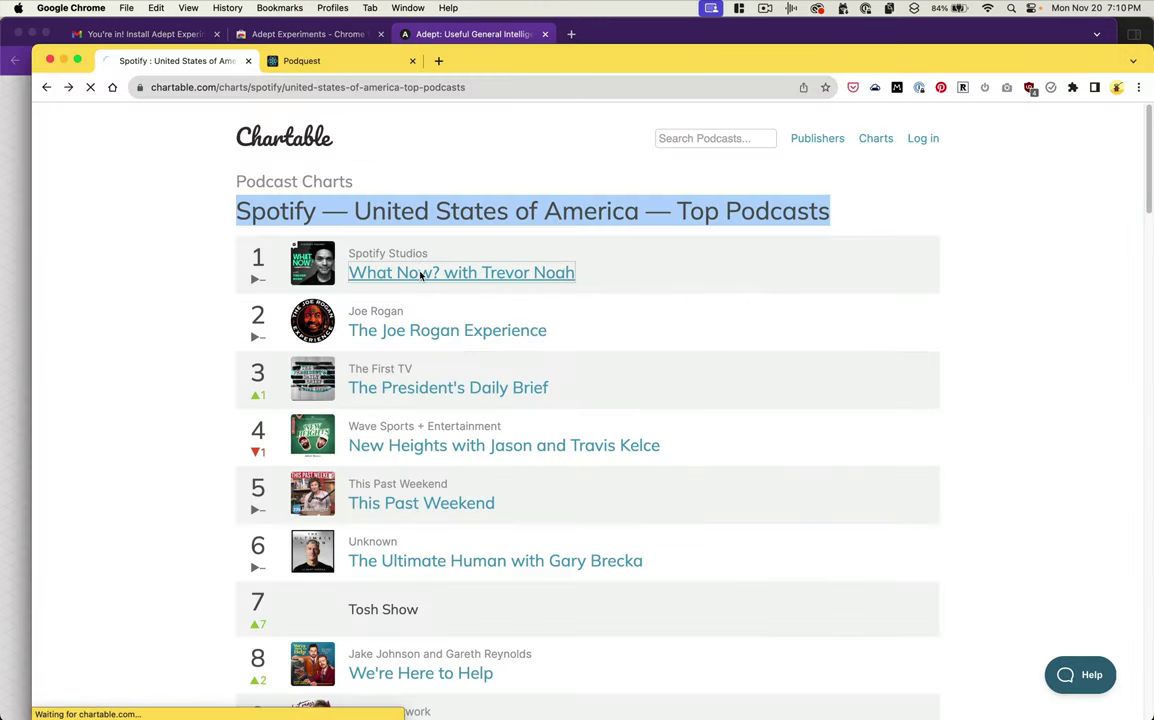
scroll(419, 270, down, 2)
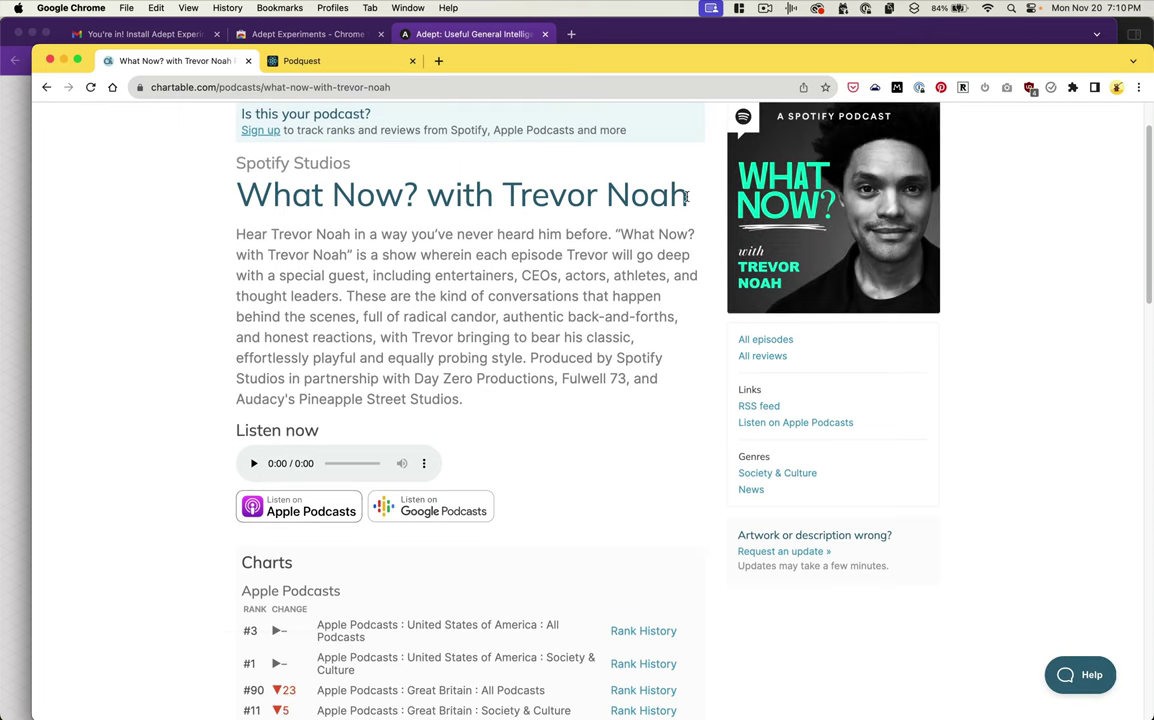
drag(686, 197, 245, 194)
scroll(463, 323, down, 5)
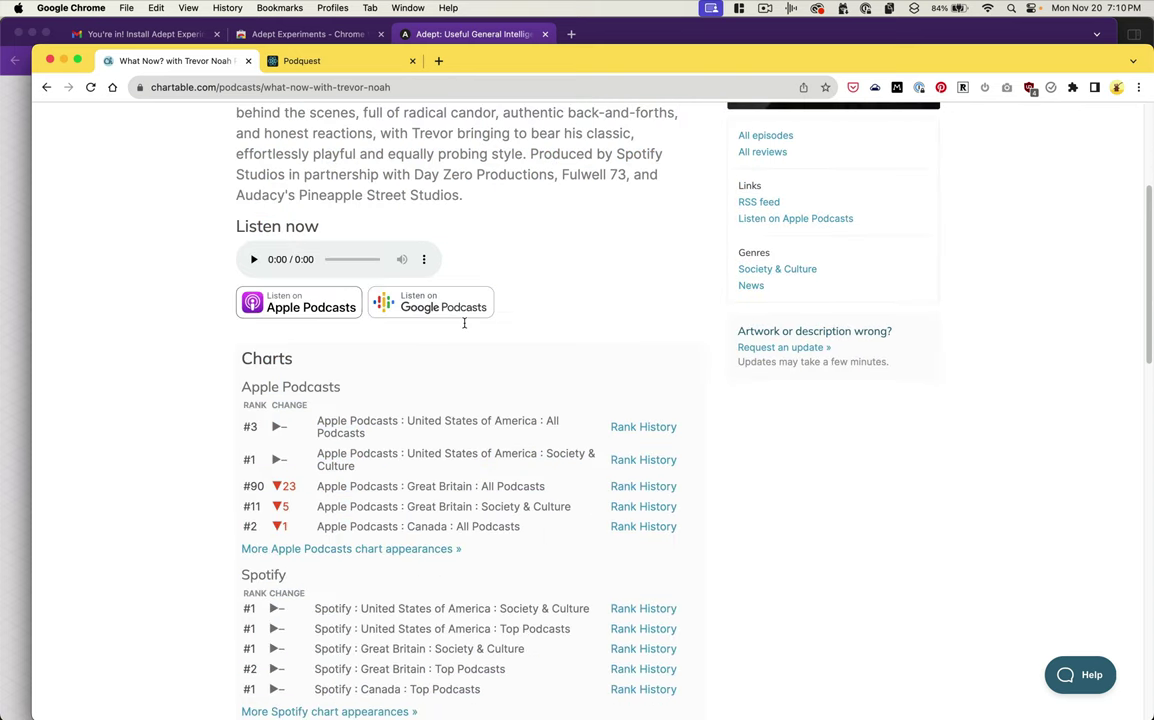
scroll(464, 326, up, 6)
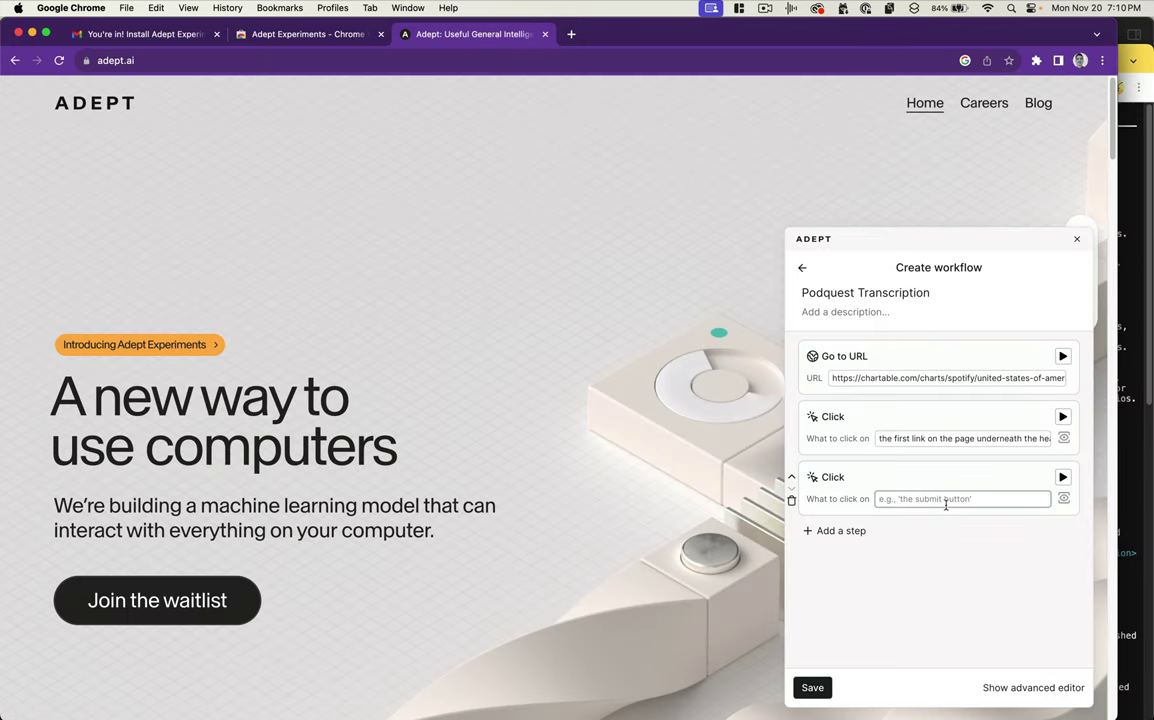
text(link title)
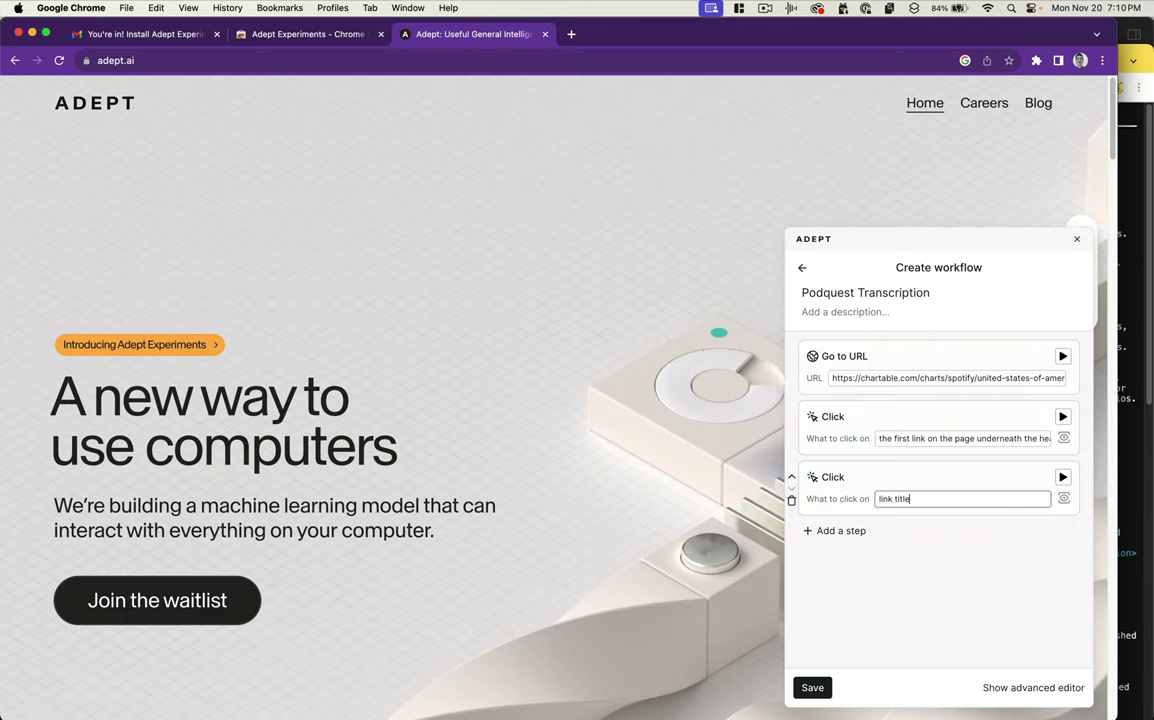
text(d "RSS)
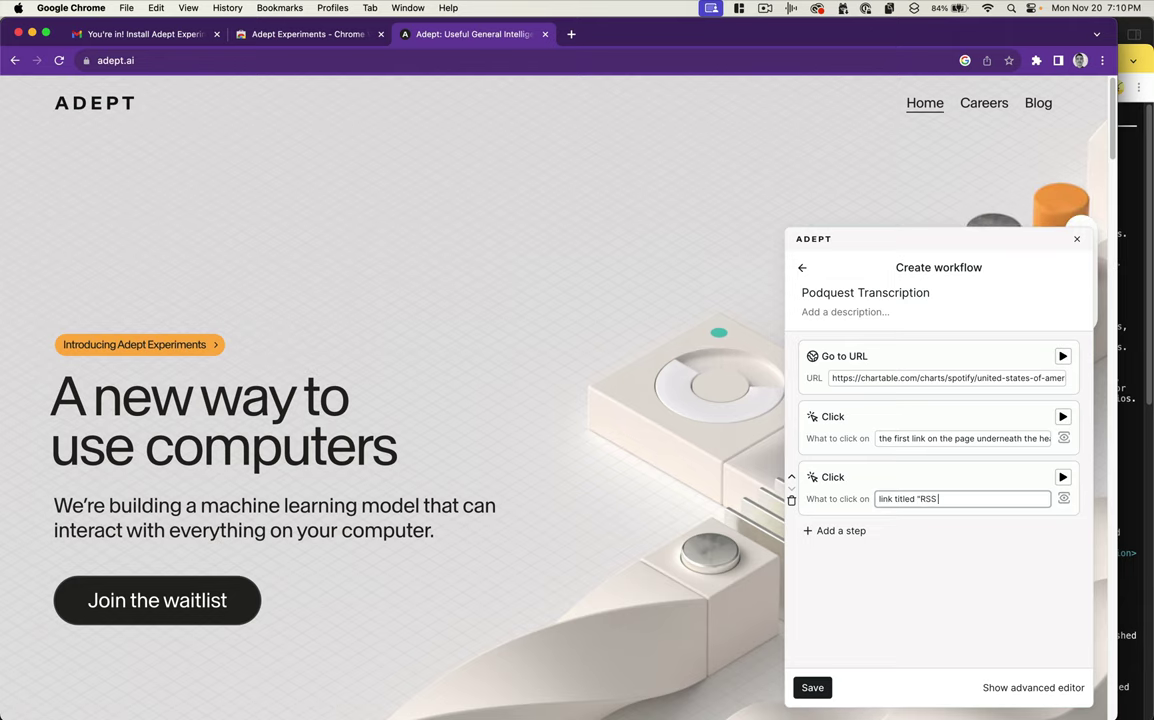
text( feed")
- Finish the 'RSS feed' Click step, then save and run Podquest Transcription
click(1060, 181)
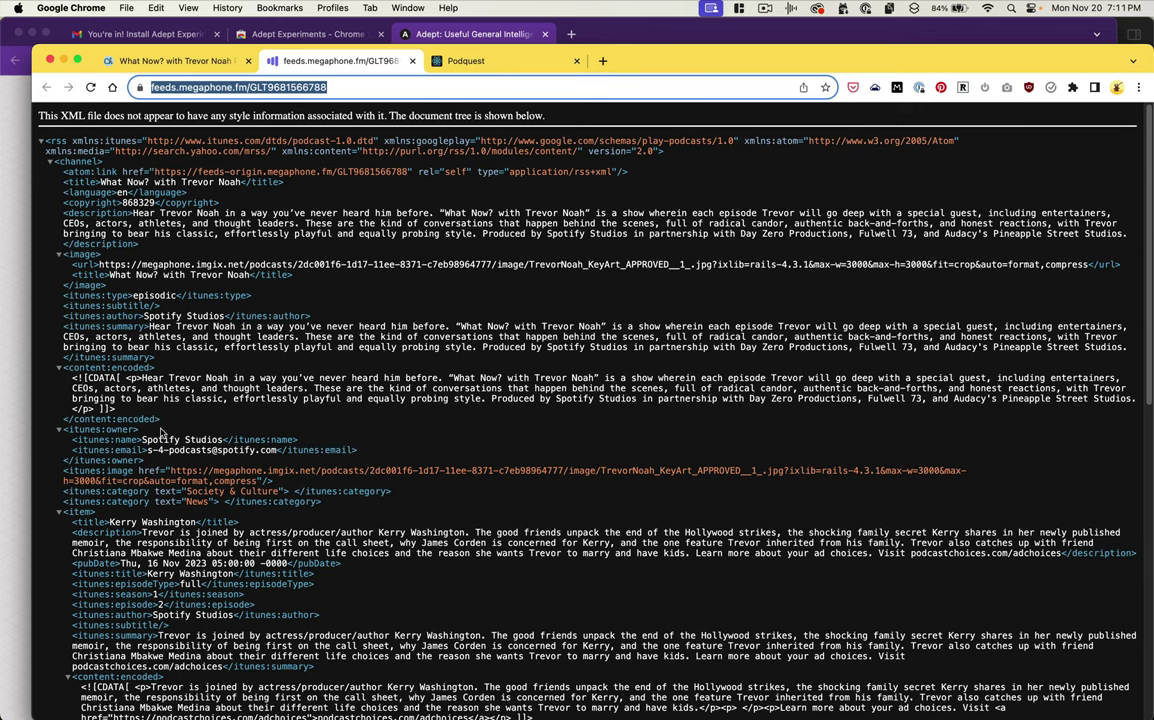
click(59, 515)
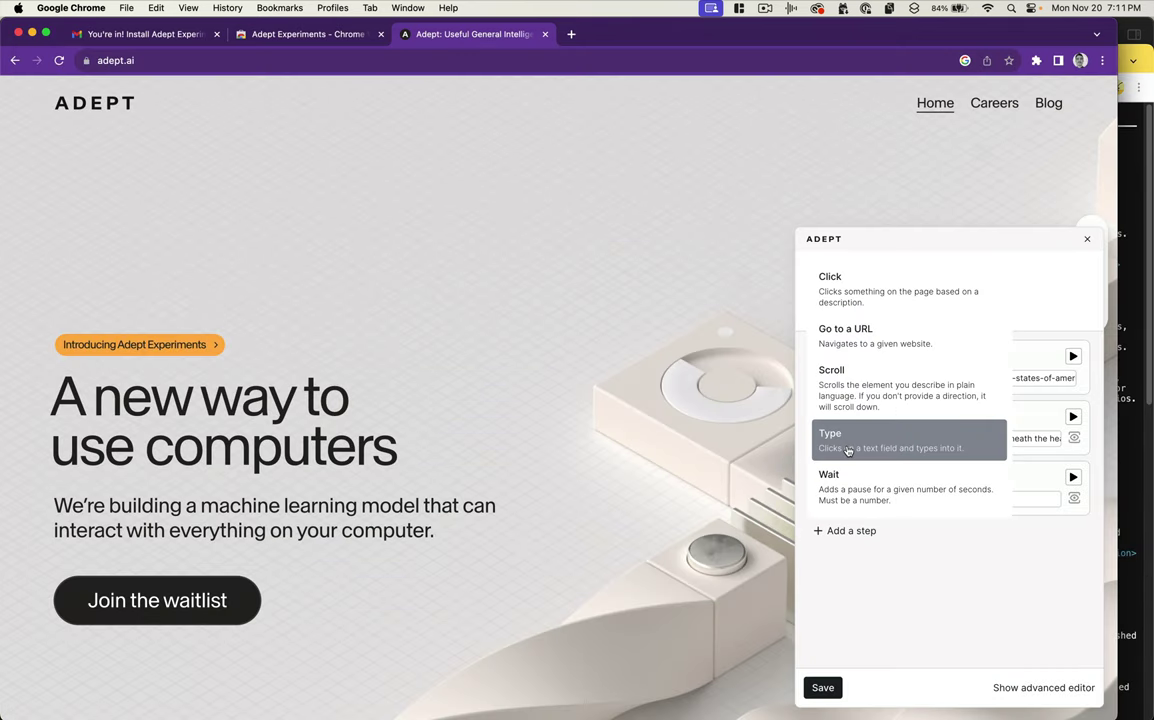
click(871, 533)
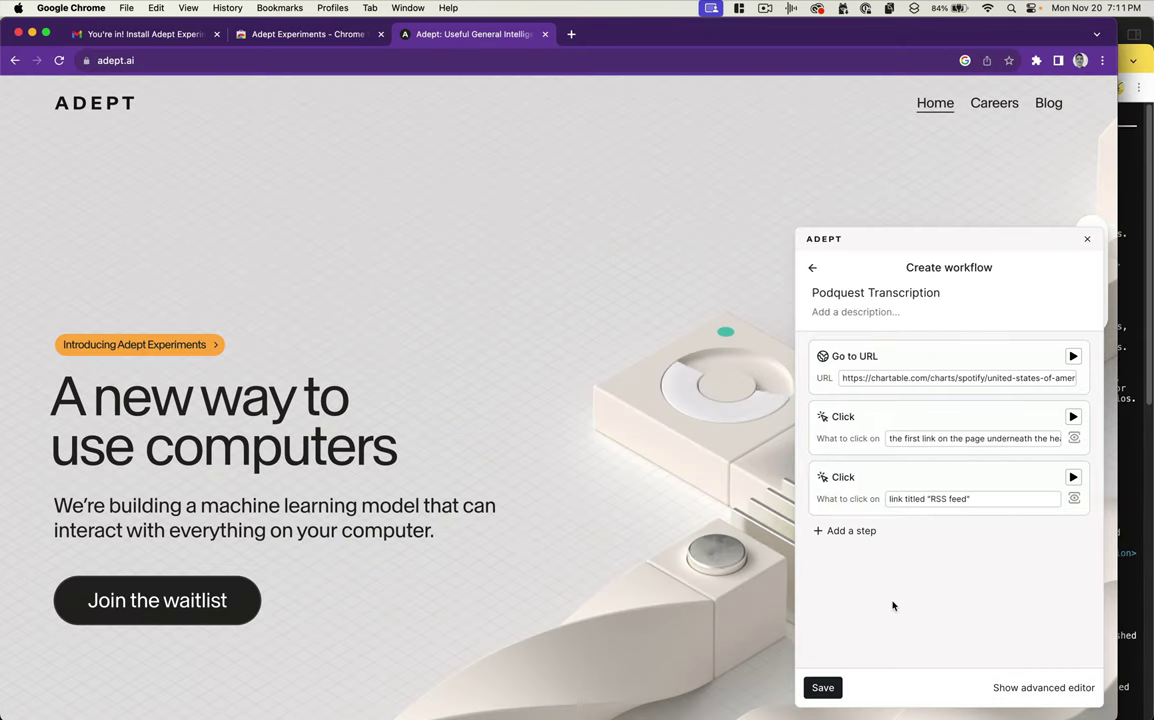
click(814, 688)
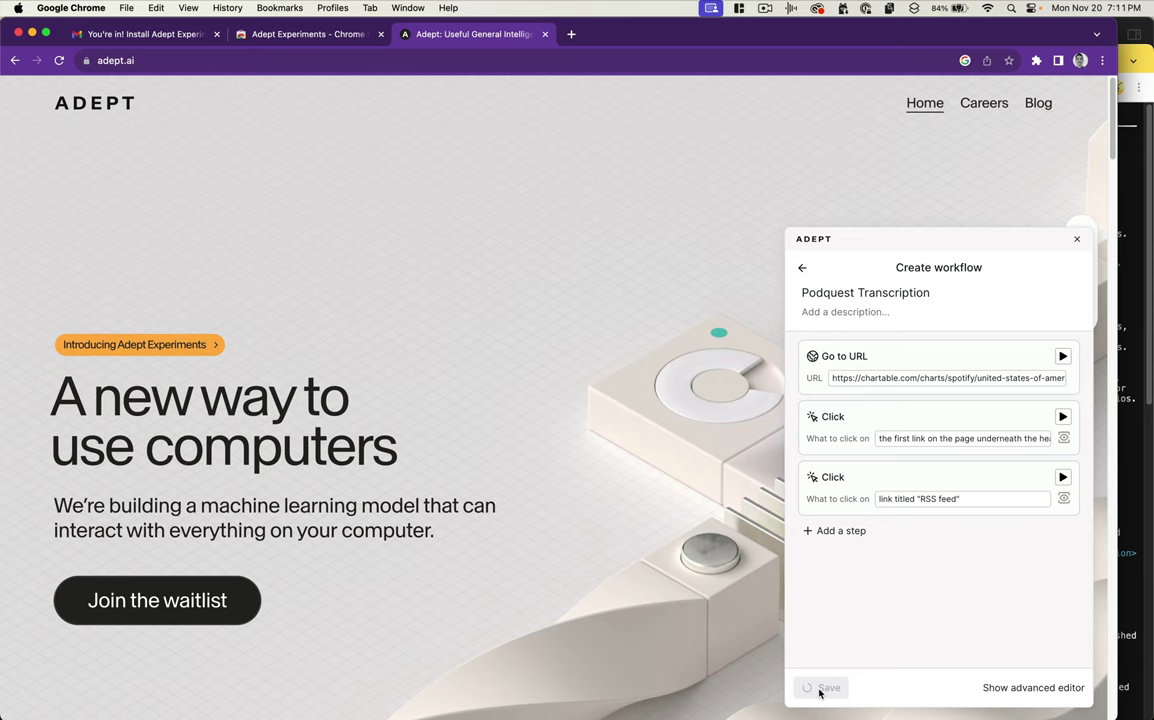
click(808, 688)
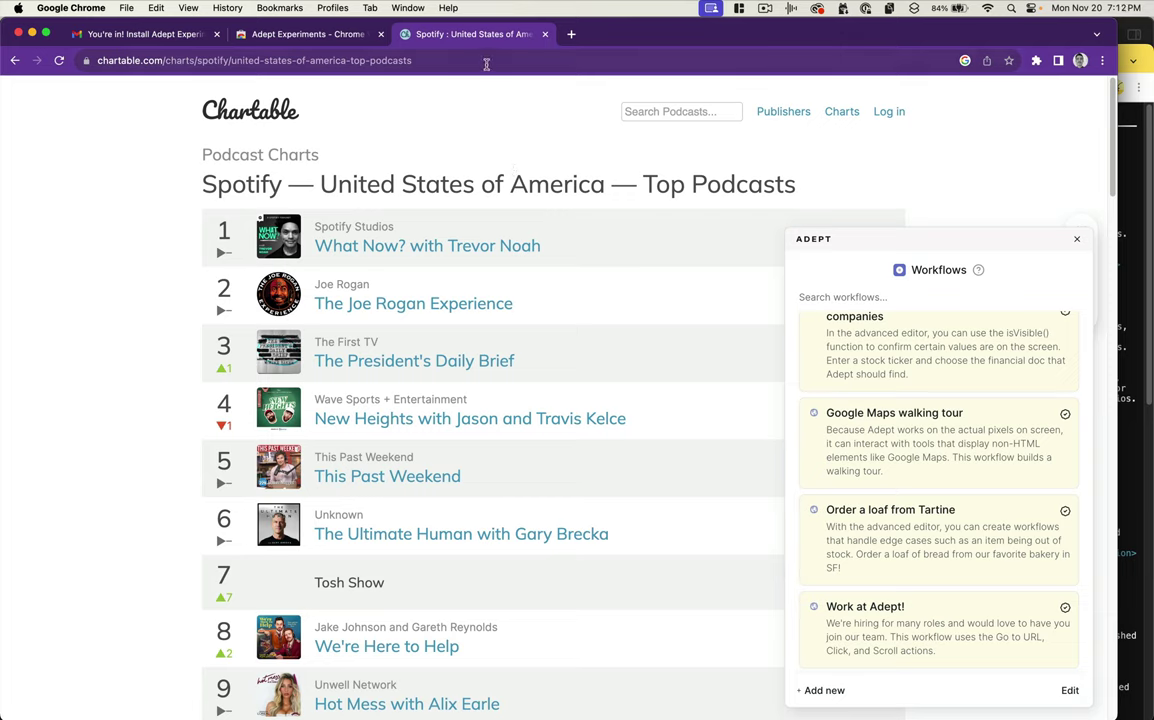
- Create a new workflow titled 'Use Podquest' with a Go to URL first step
click(820, 690)
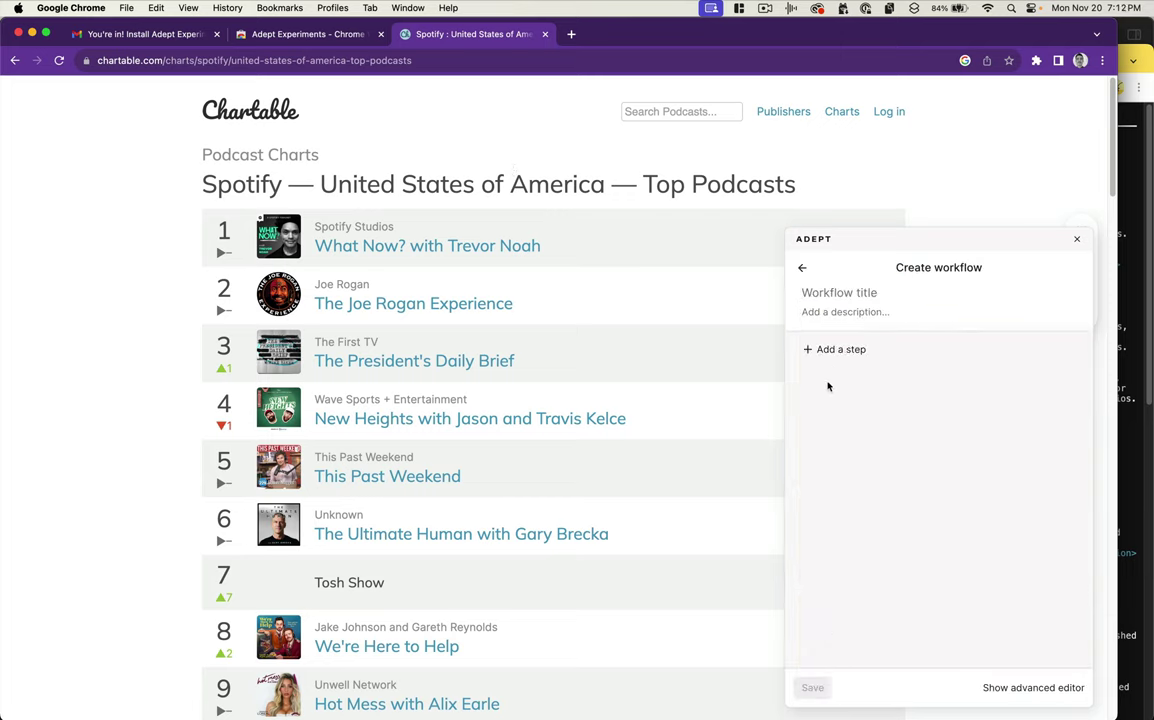
text(Use Podquest)
click(845, 350)
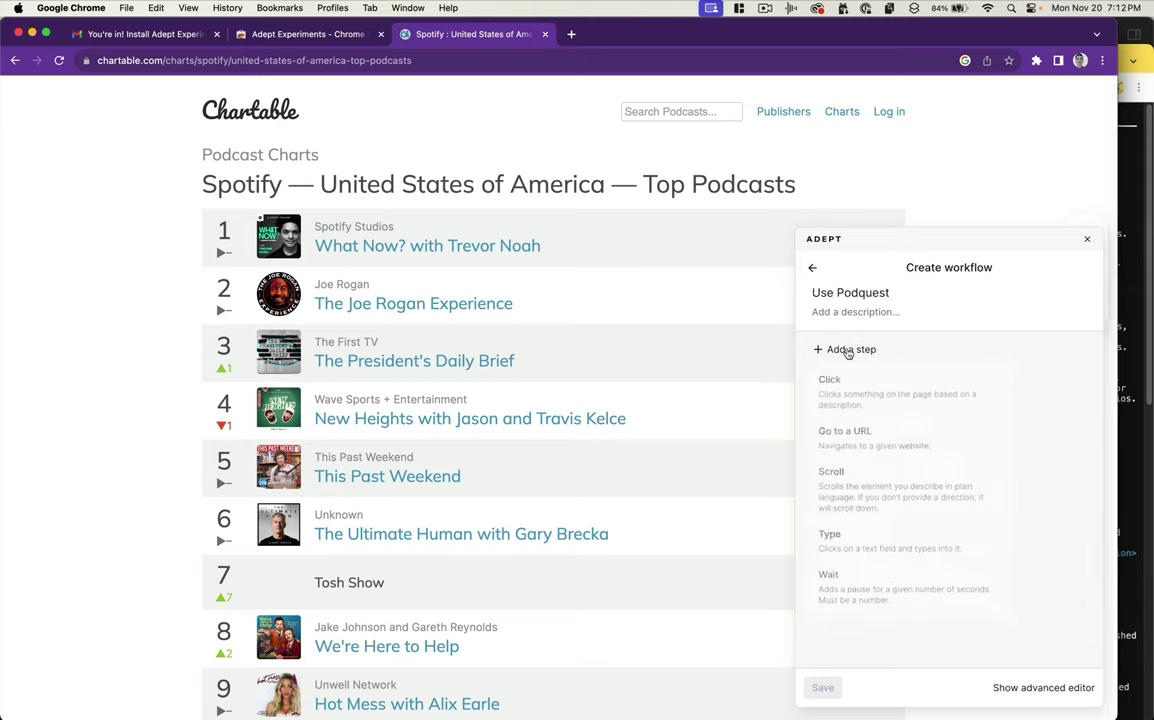
click(850, 428)
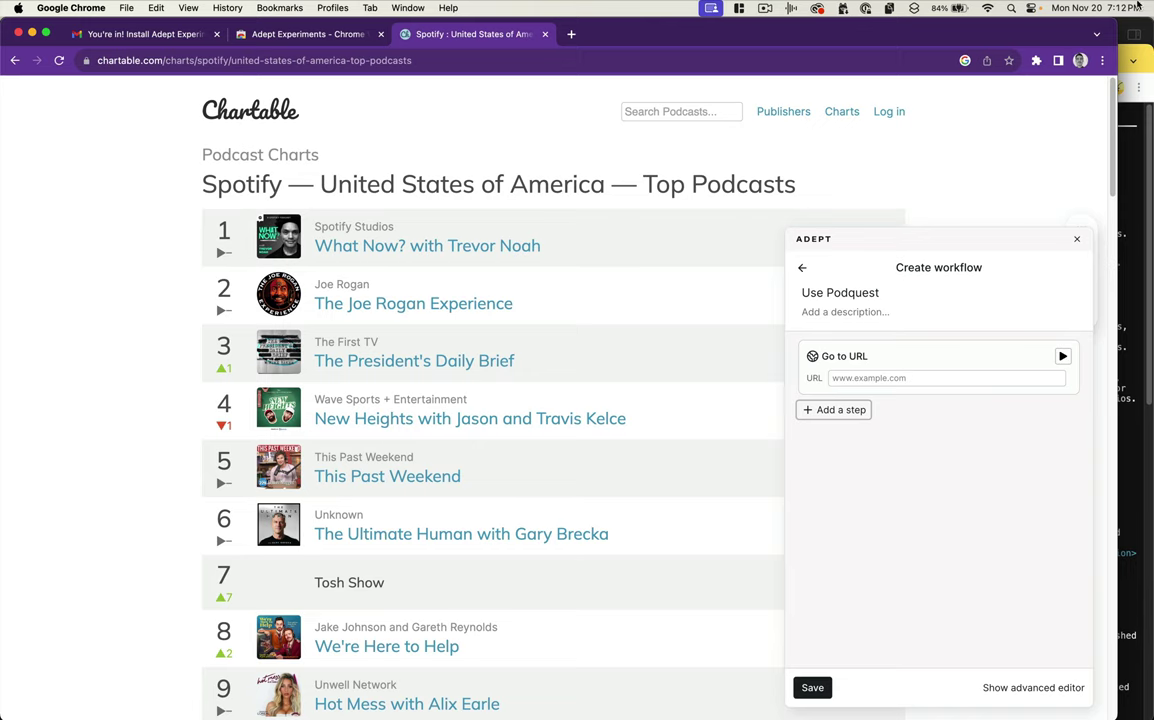
- Copy the PodQuest site address from Chrome and paste it into the Go to URL step
click(1147, 52)
key(cmd+w)
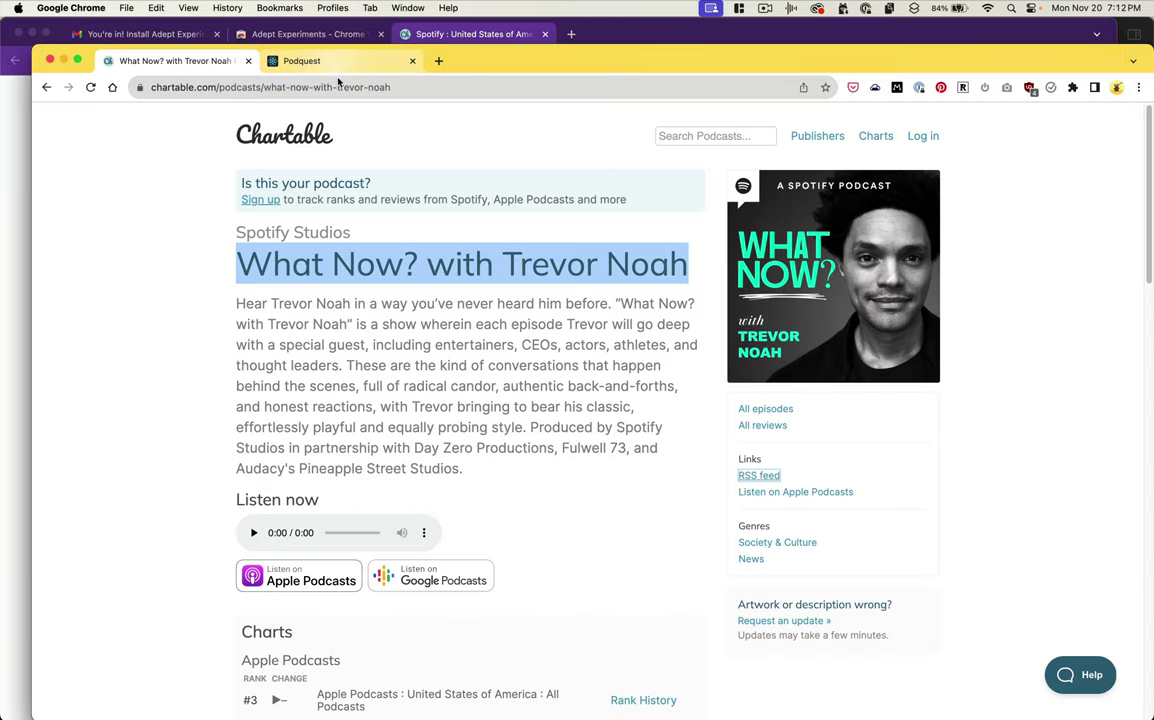
click(343, 86)
click(349, 65)
click(312, 87)
key(cmd+c)
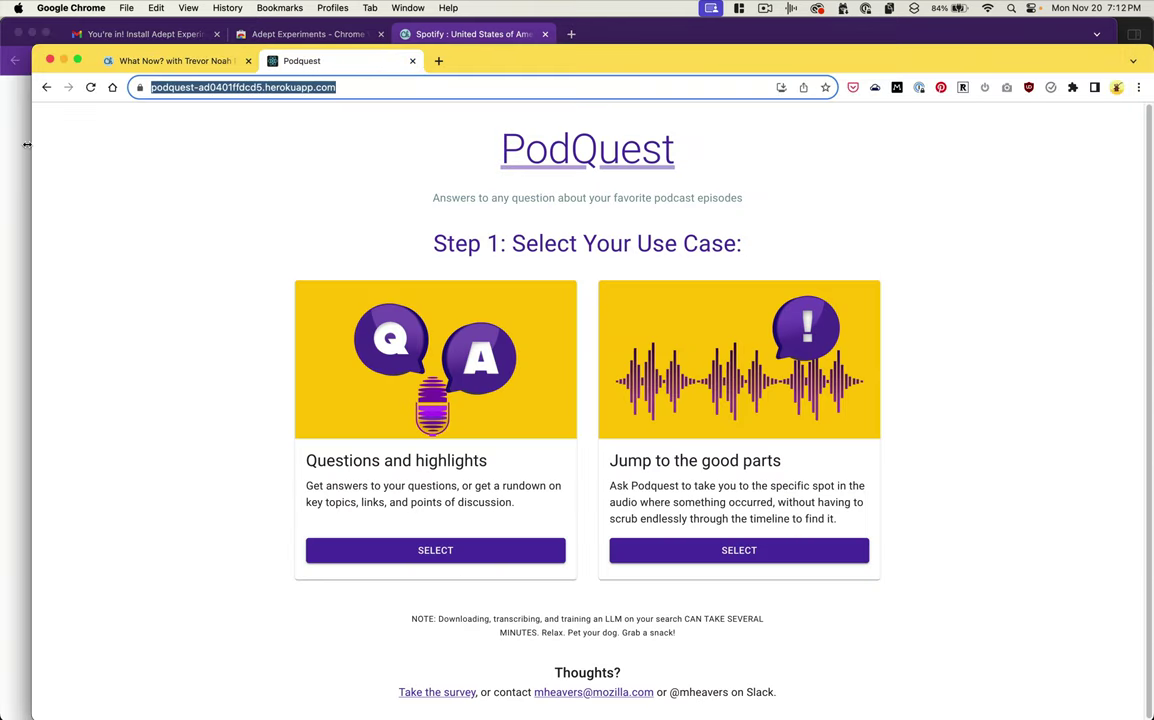
click(14, 157)
click(946, 378)
key(cmd+v)
- Check the Questions and highlights card on PodQuest and add a Click step after the URL step
click(833, 409)
click(1135, 380)
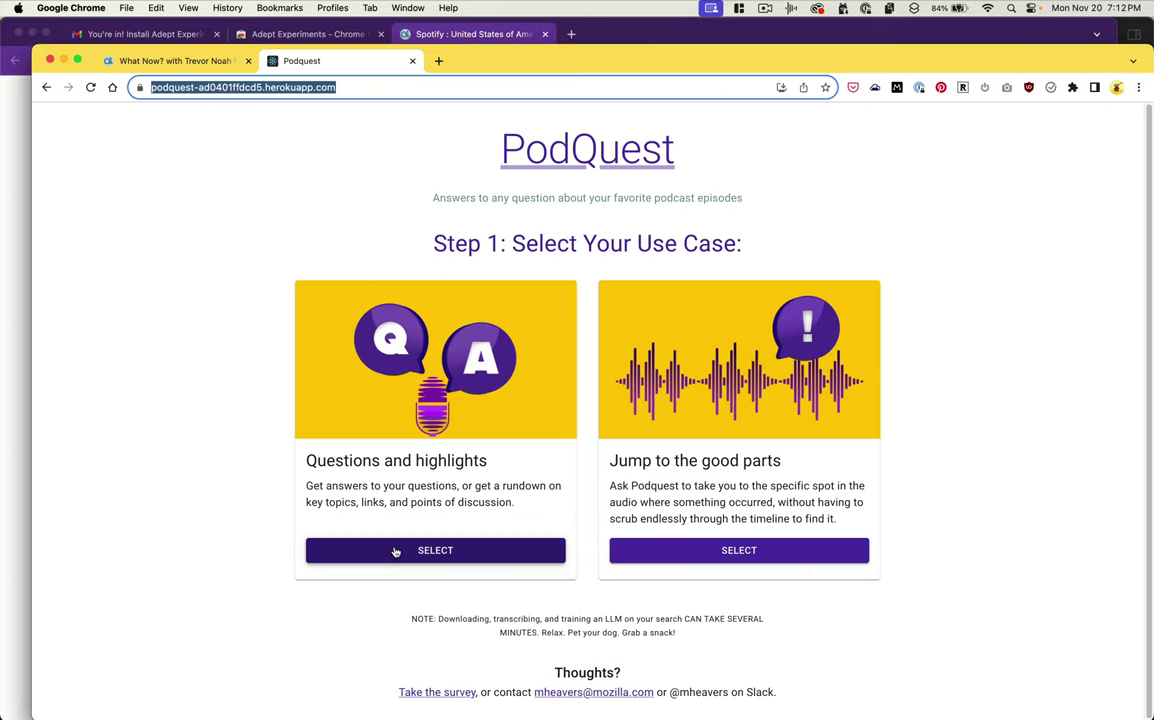
right_click(365, 467)
click(365, 467)
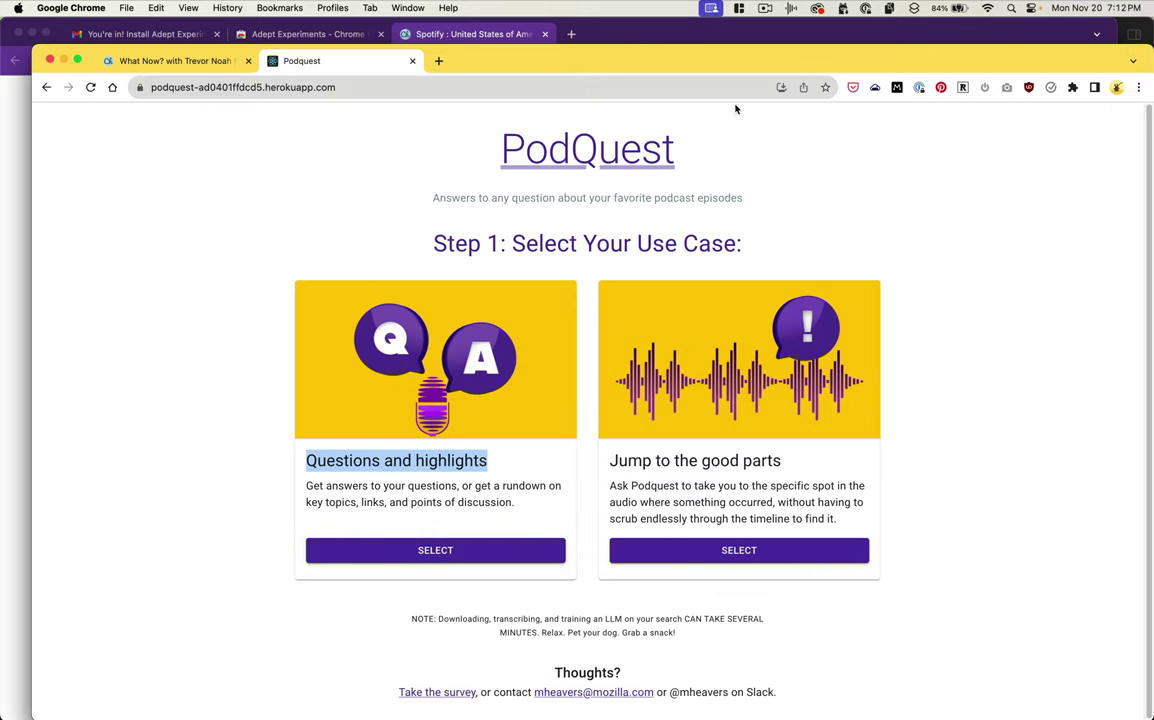
click(466, 33)
click(905, 440)
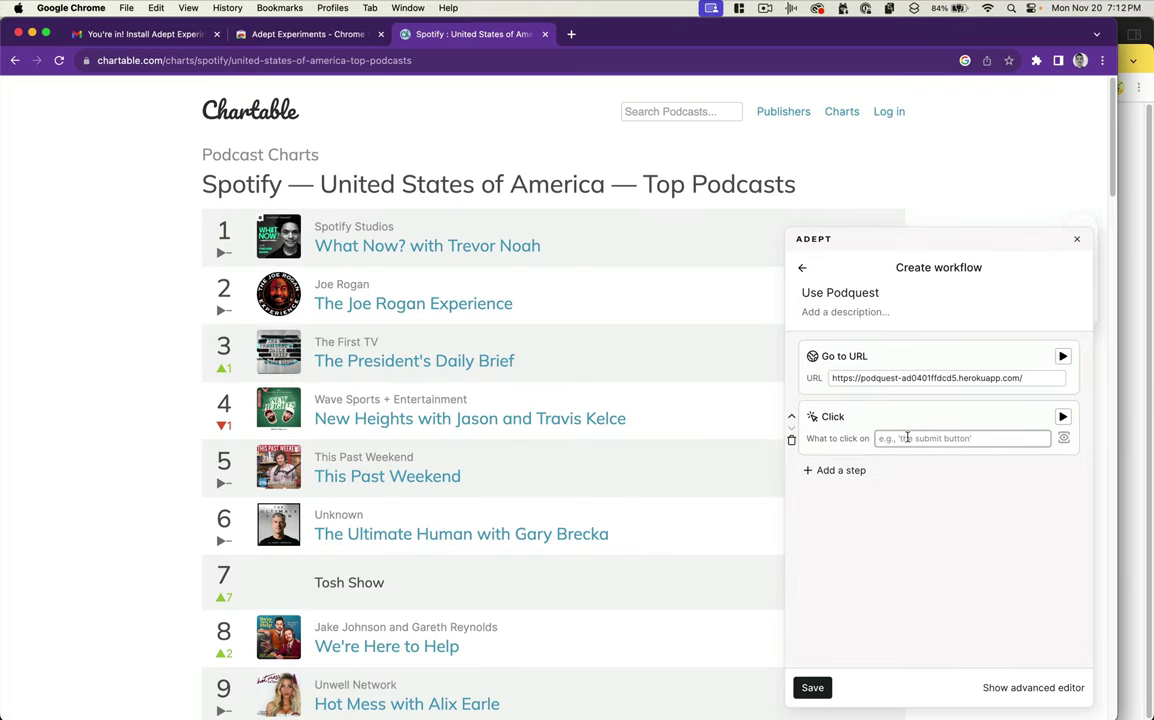
- Set the Click step target to '"Select" under Questions and highlights'
click(907, 437)
text("Select" under Questions and highlights)
key(Return)
- Add a Type step entering 'What Now? with Trevor Noah' into the podcast name field
click(913, 520)
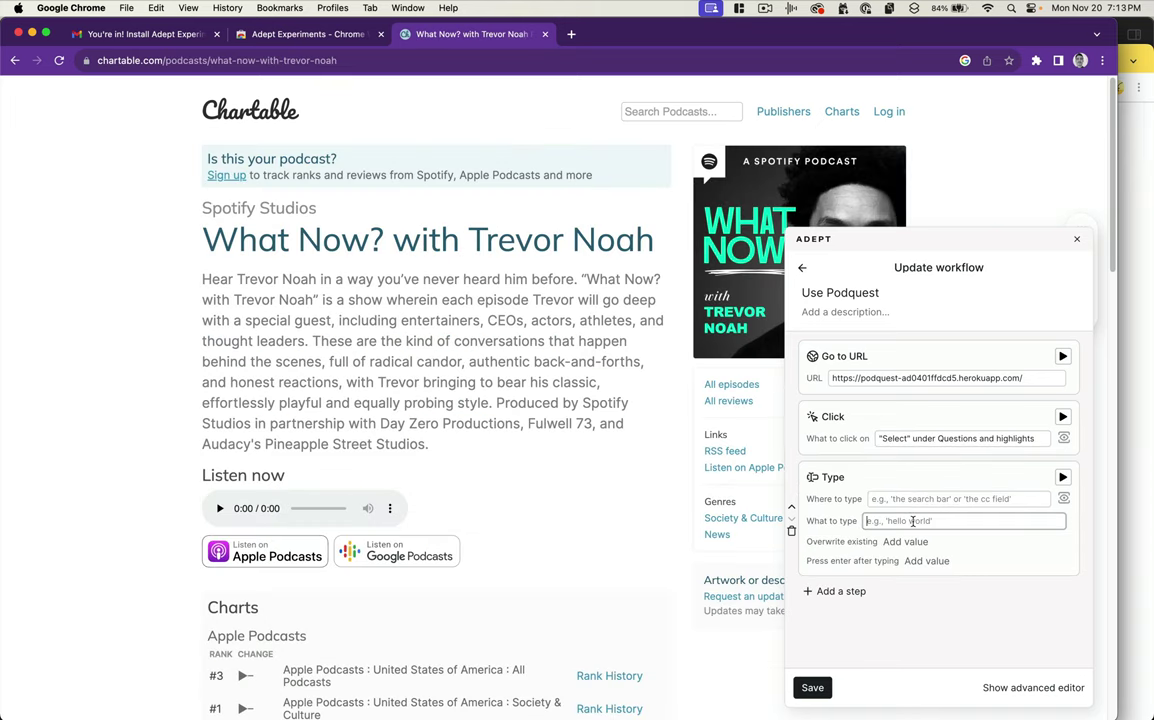
text(What Now? with Trevor Noah)
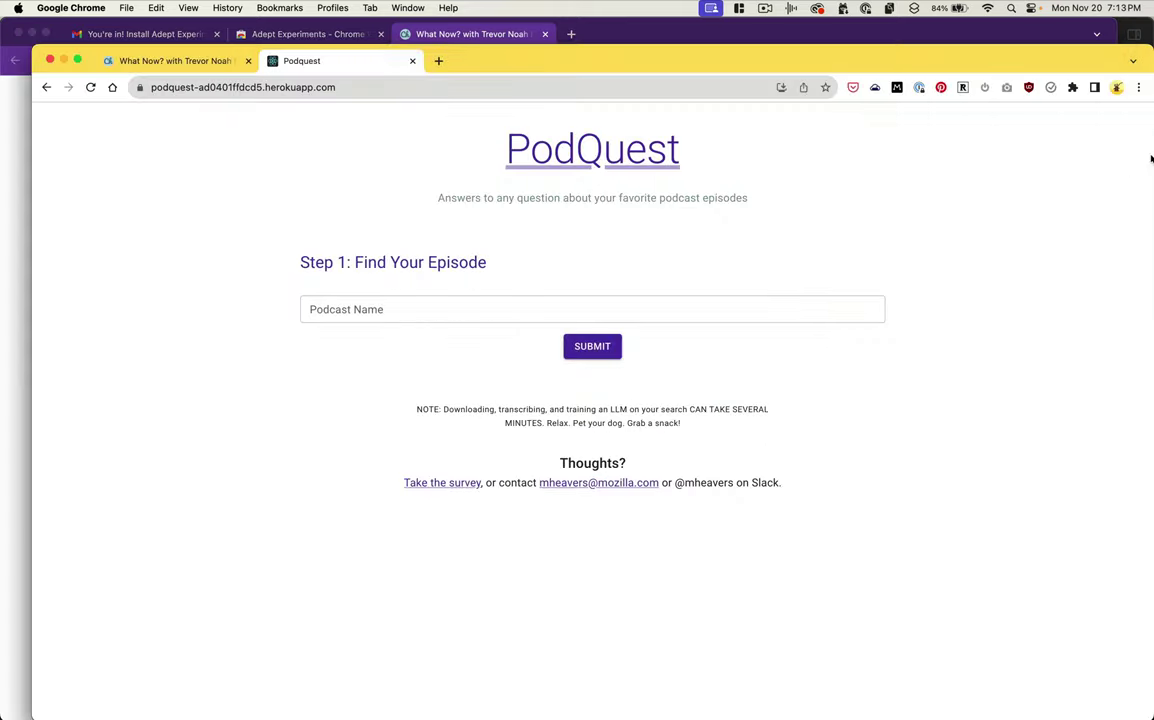
click(397, 312)
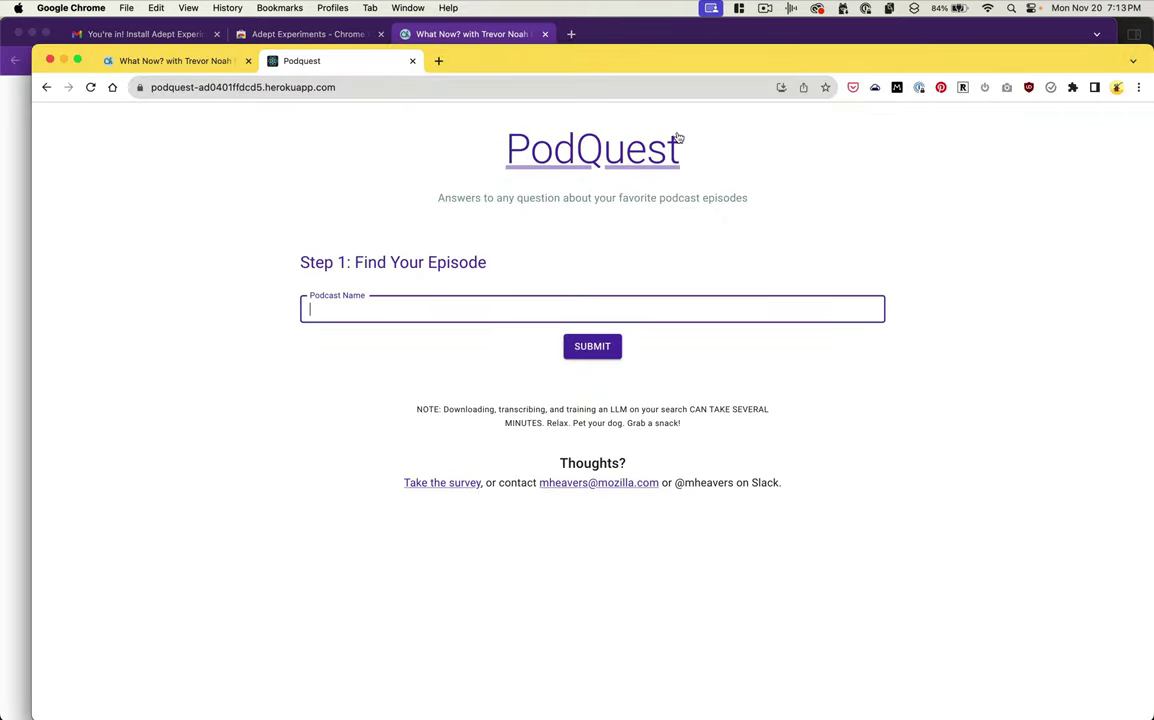
right_click(410, 310)
click(450, 603)
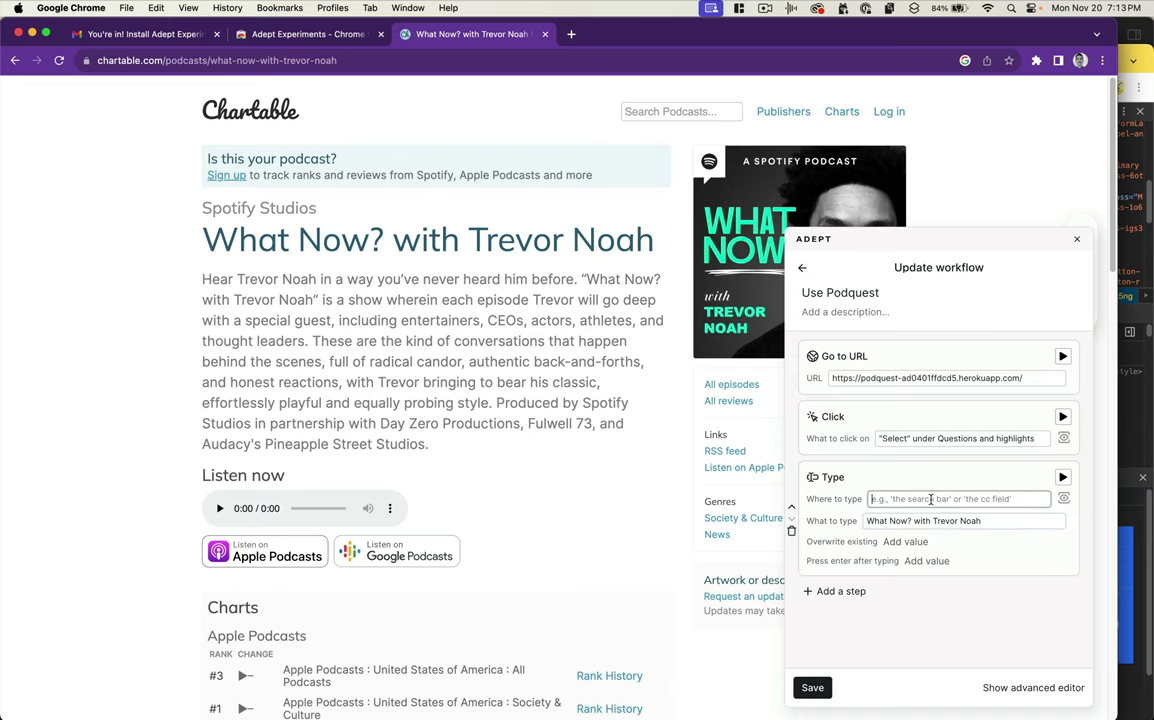
click(931, 499)
text(the podcast)
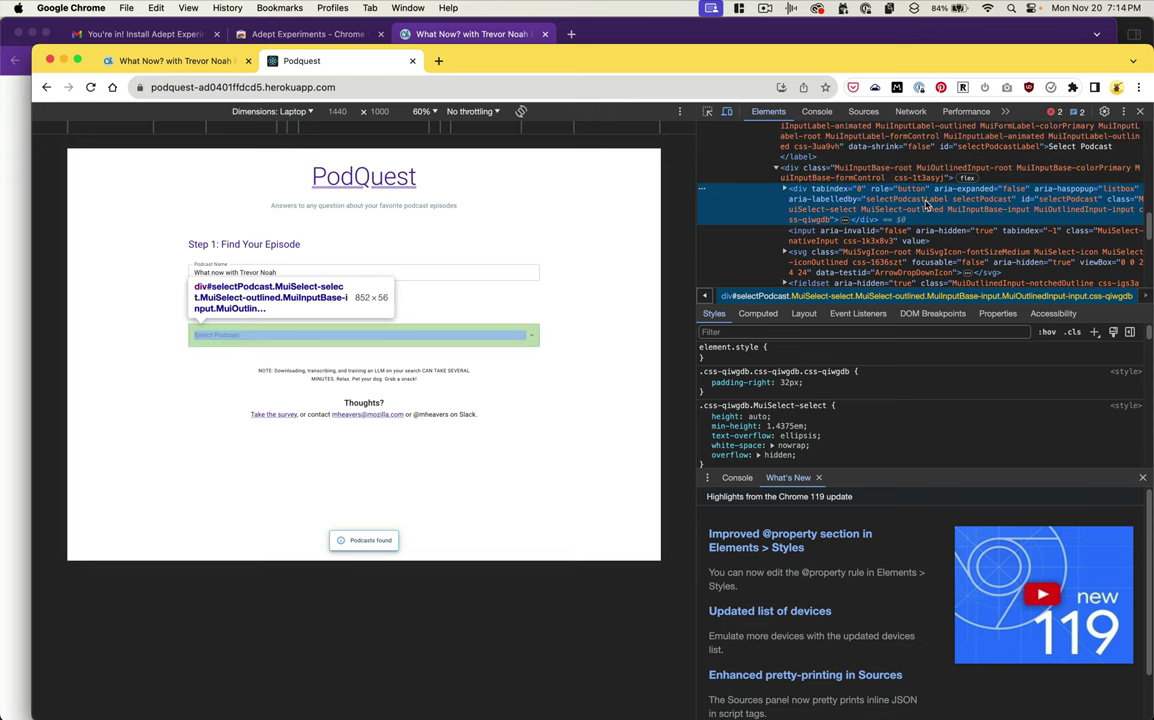
click(857, 240)
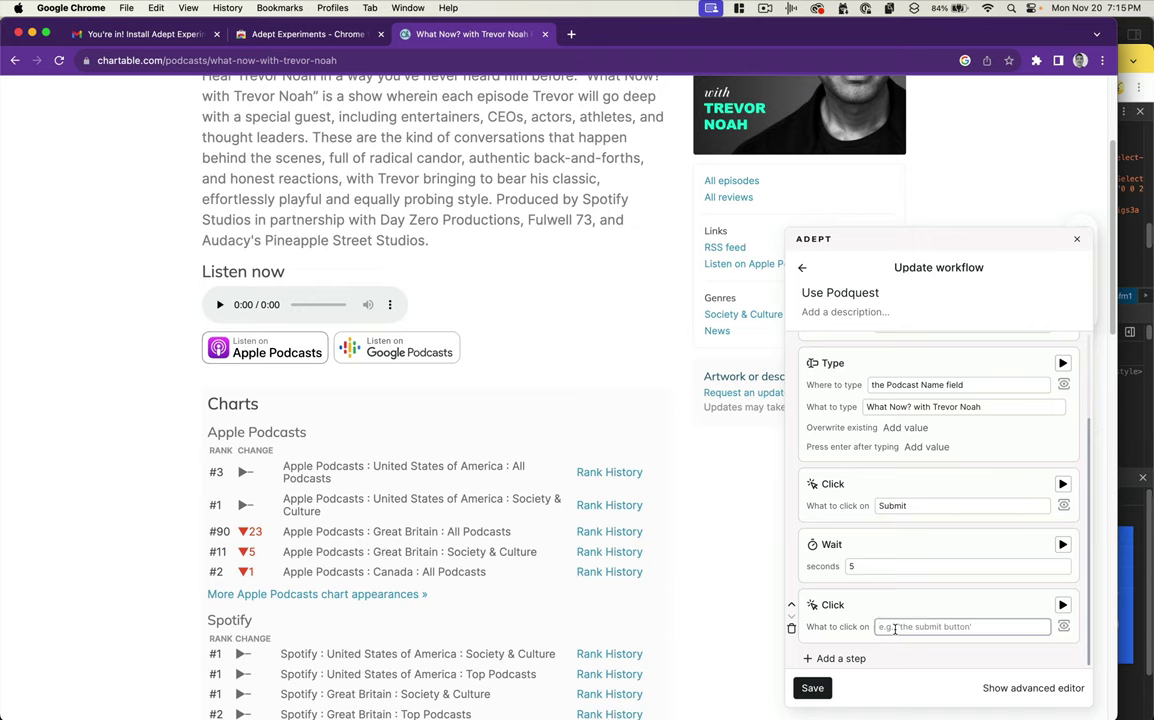
- Add a Click step for the first option in the Matching Results select box, then check the episode list
text(Matching Results select field)
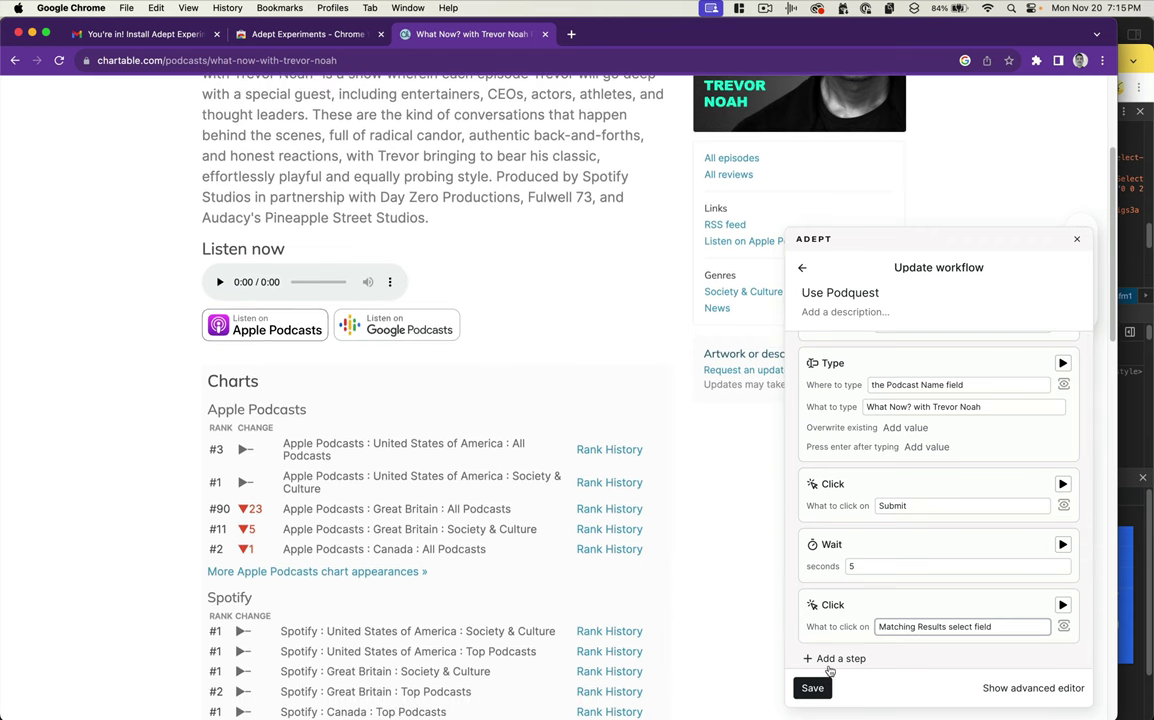
click(833, 658)
click(860, 418)
text(T)
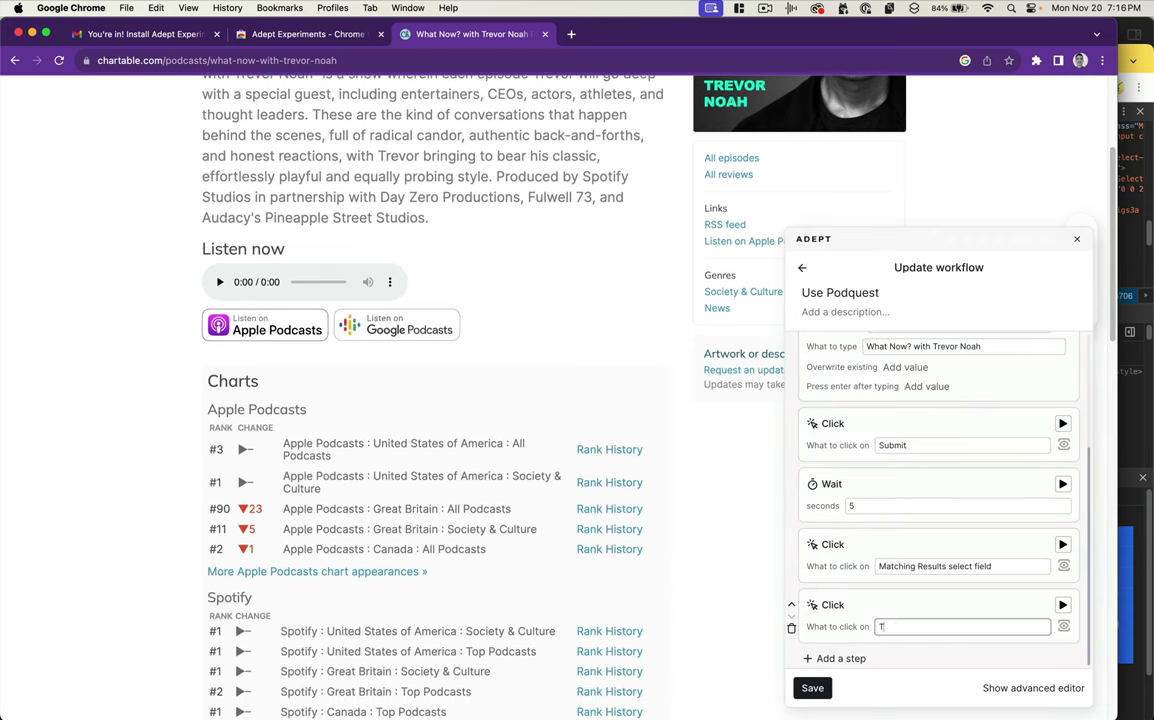
text(he first field option in the Matching Results)
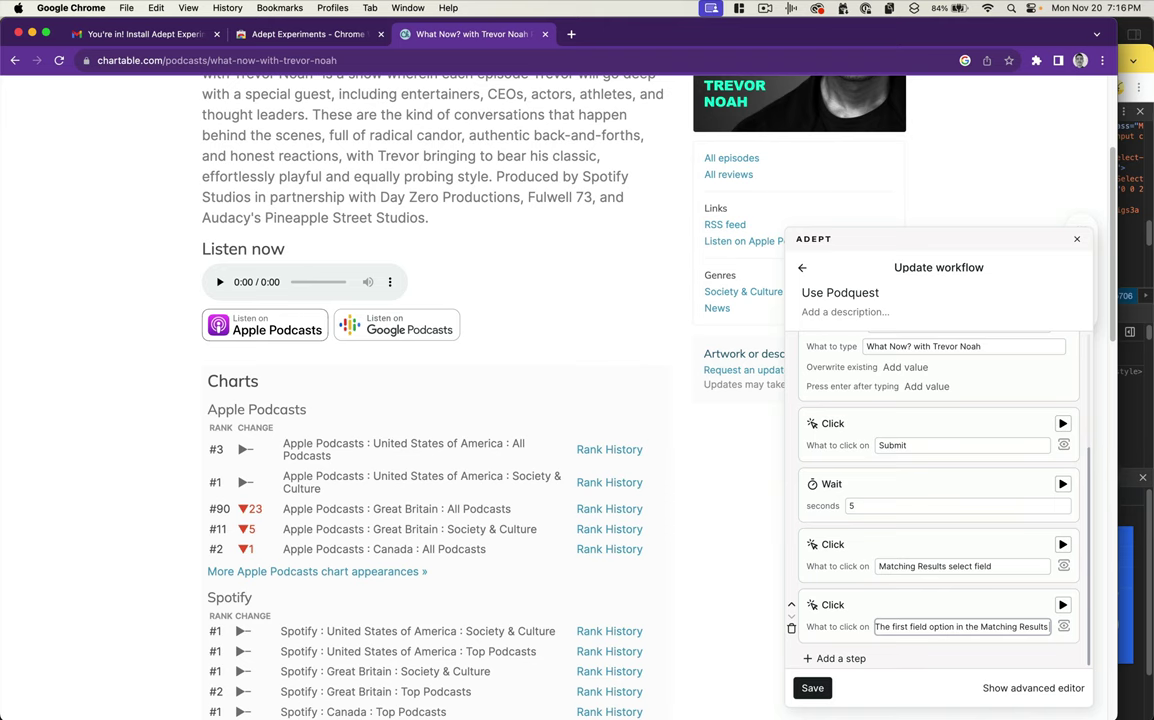
text( select box)
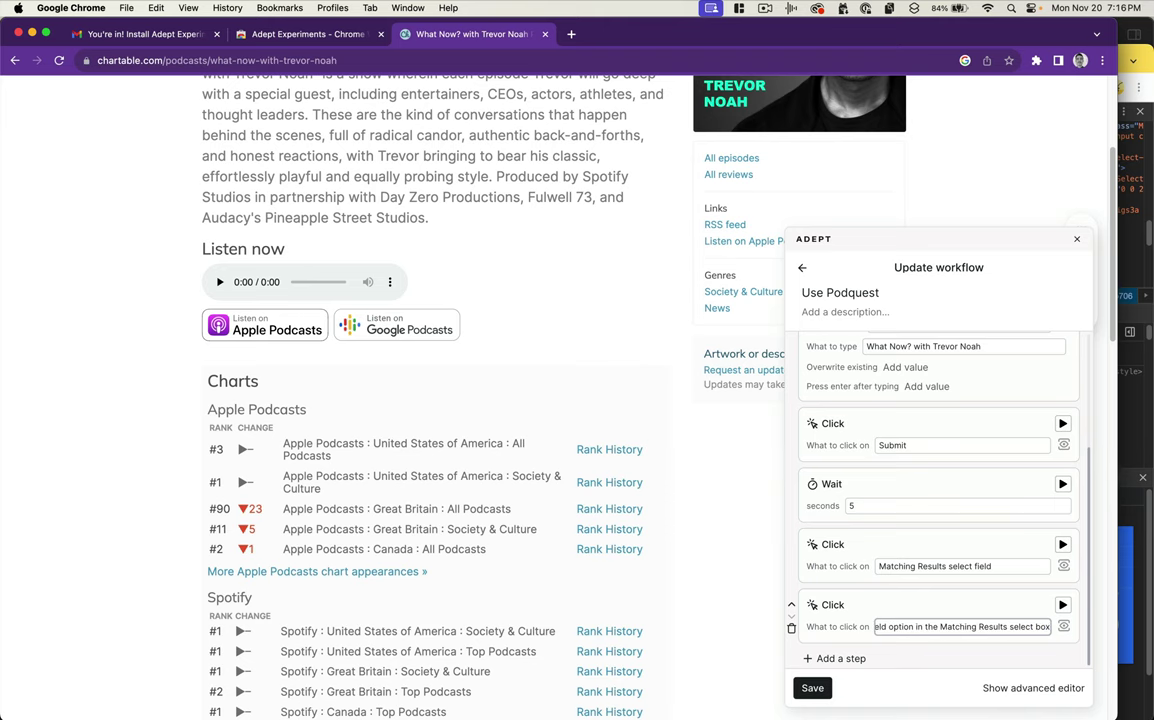
key(super+grave)
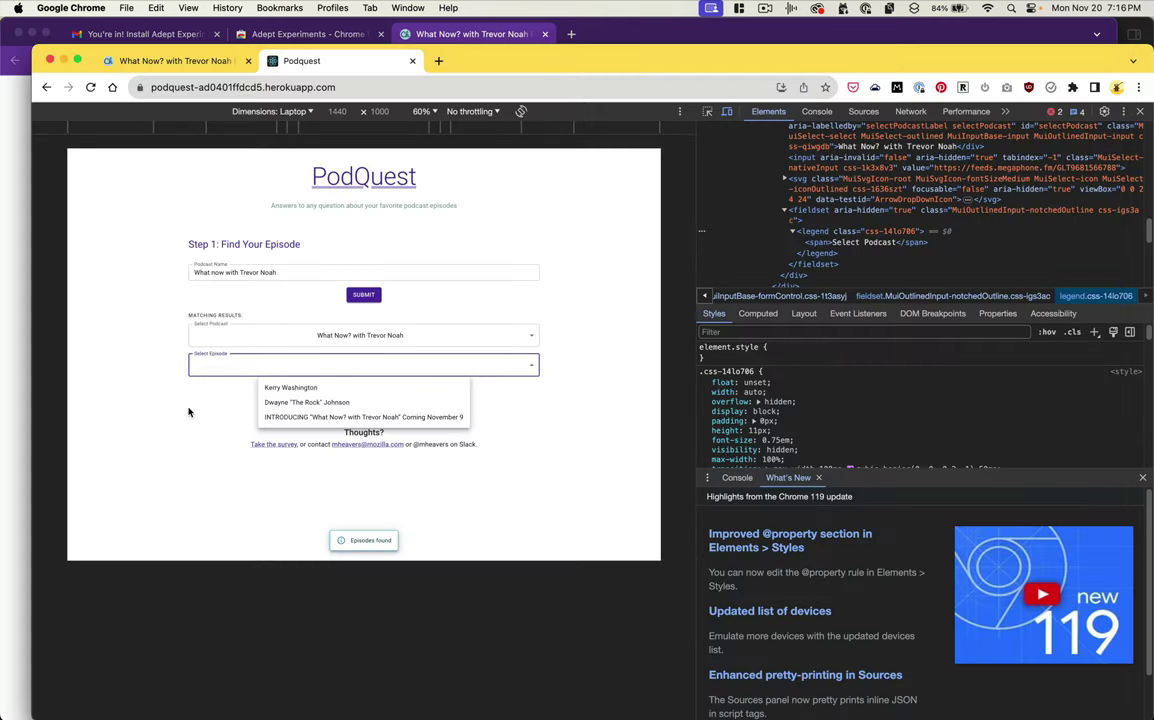
click(457, 37)
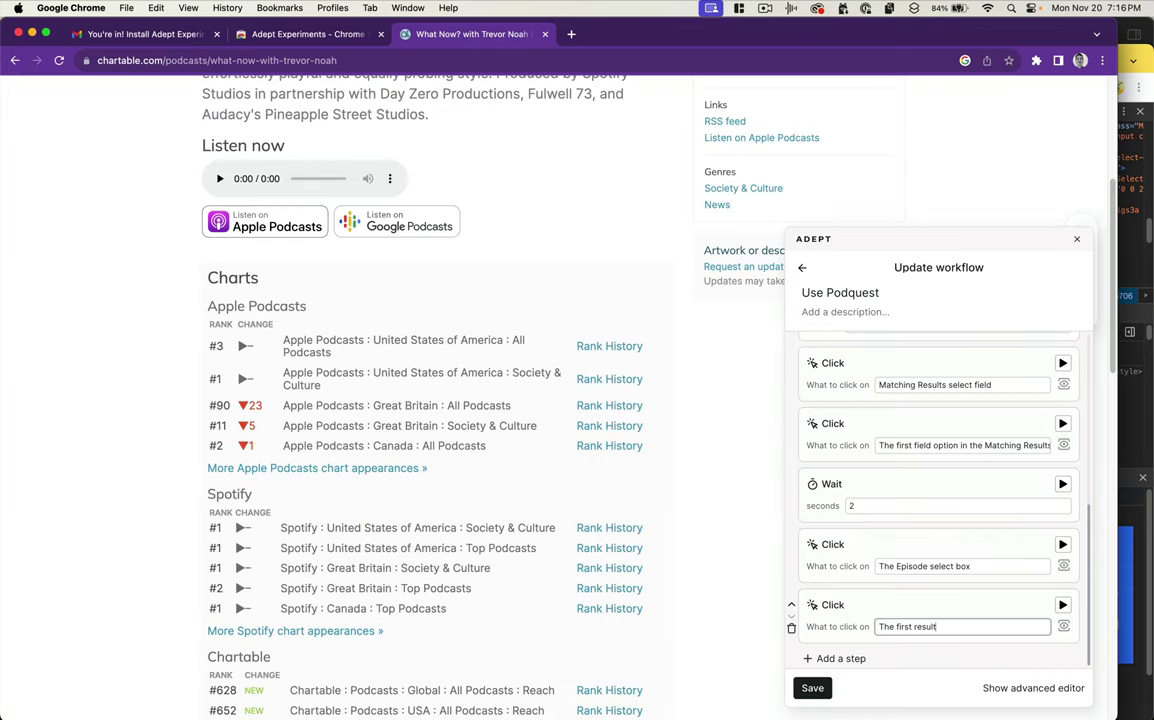
key(BackSpace)
text(box)
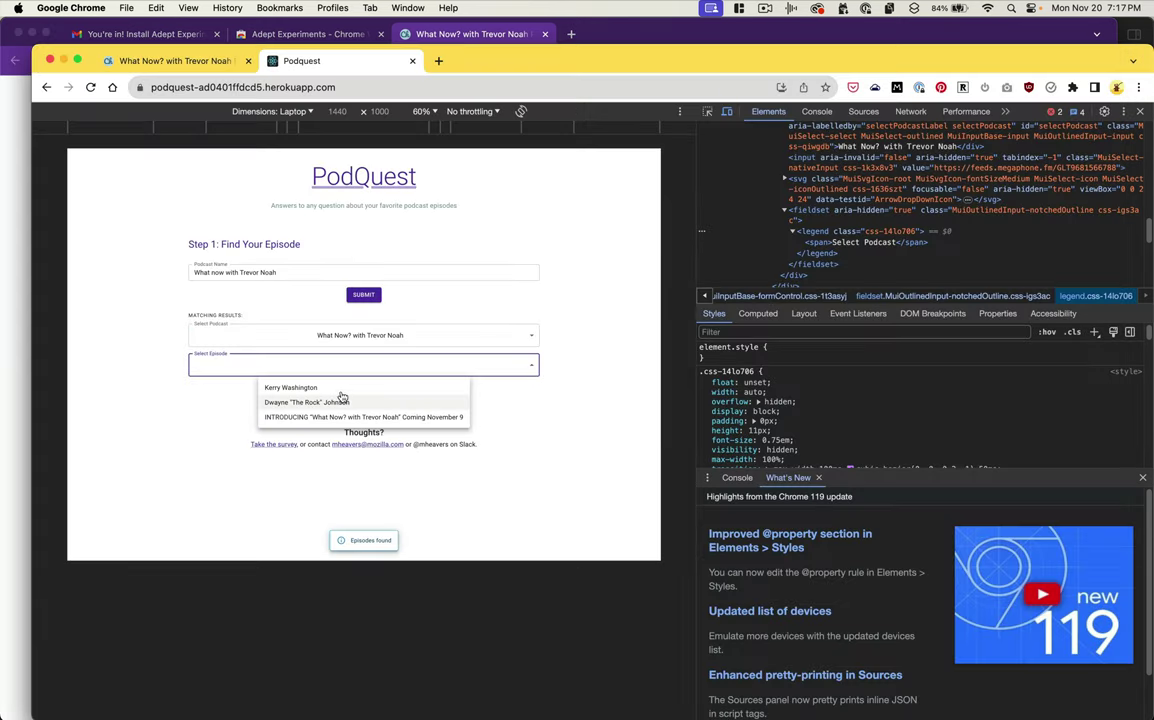
click(338, 387)
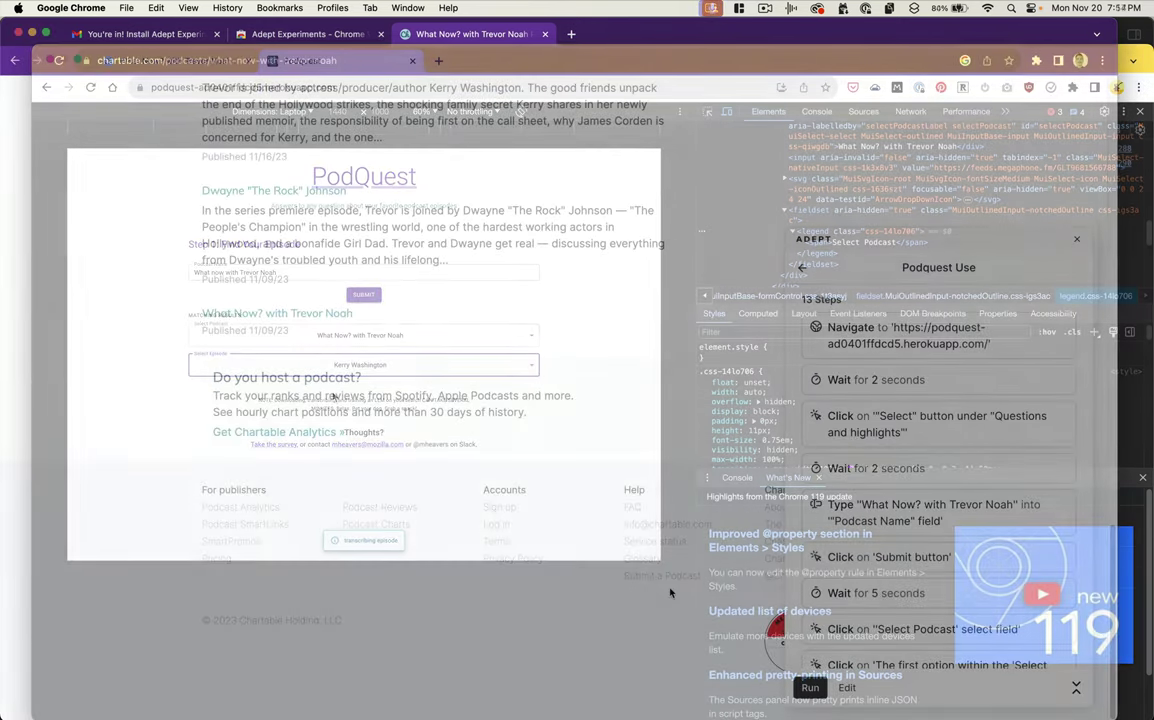
- Run the saved 13-step Podquest Use workflow so PodQuest searches 'What Now? with Trevor Noah'
scroll(801, 566, down, 2)
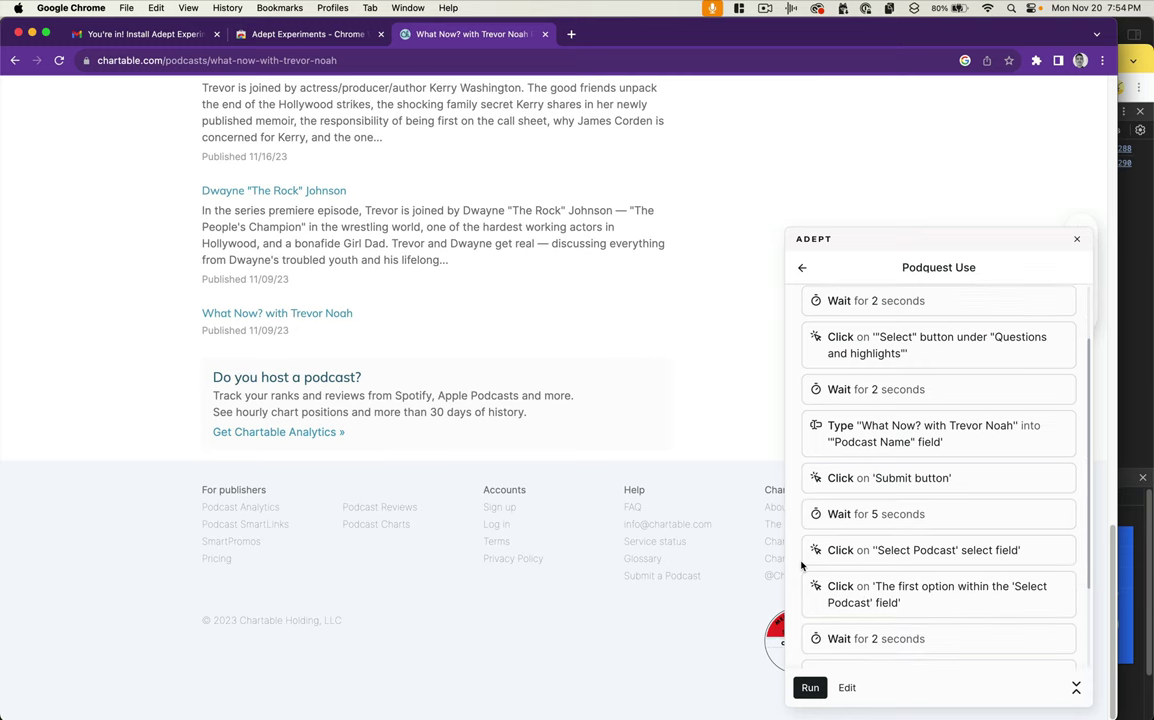
scroll(801, 566, down, 2)
scroll(801, 566, up, 5)
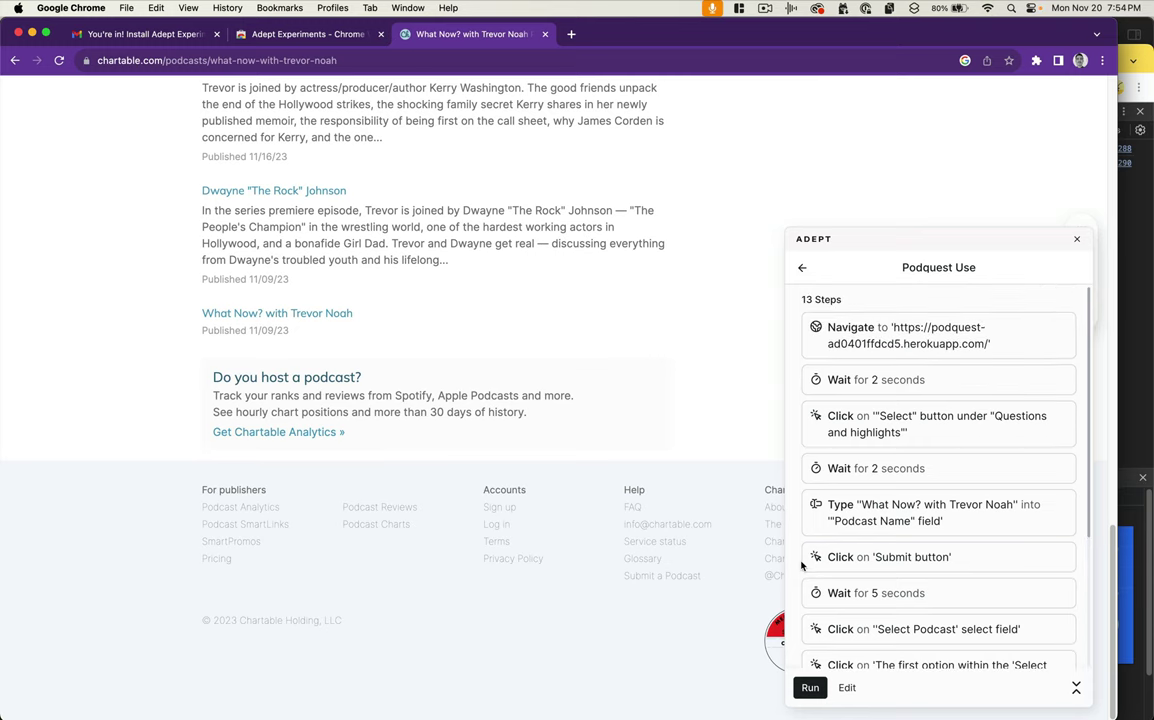
click(810, 689)
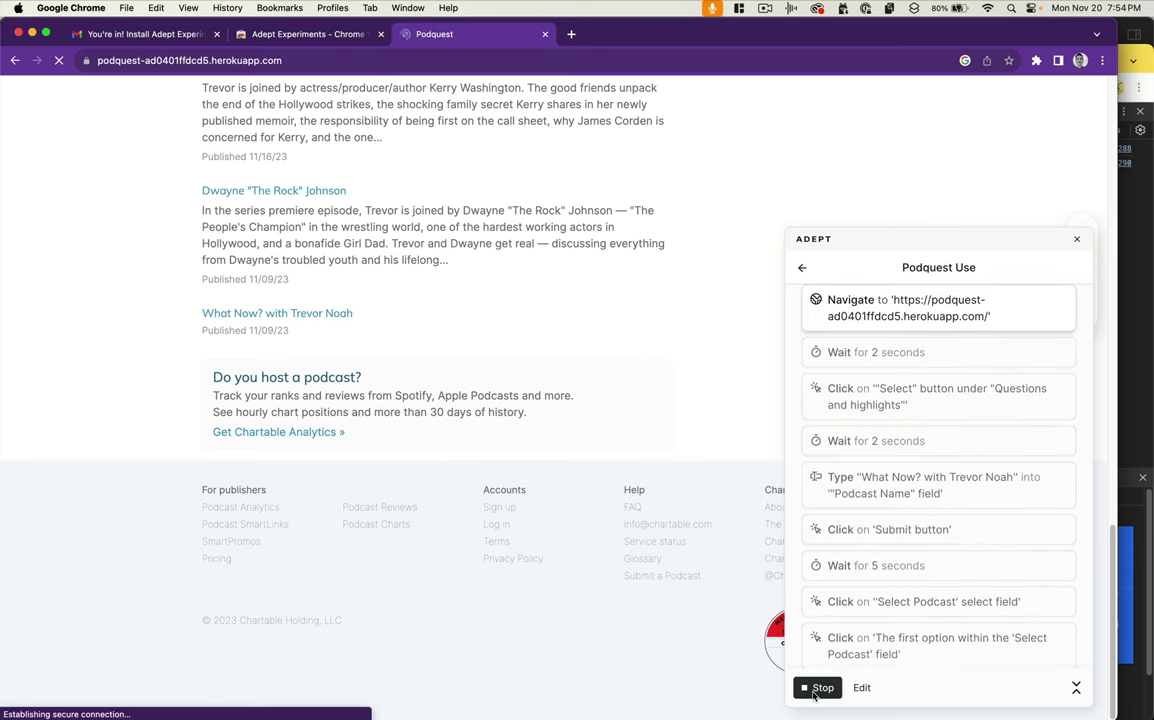